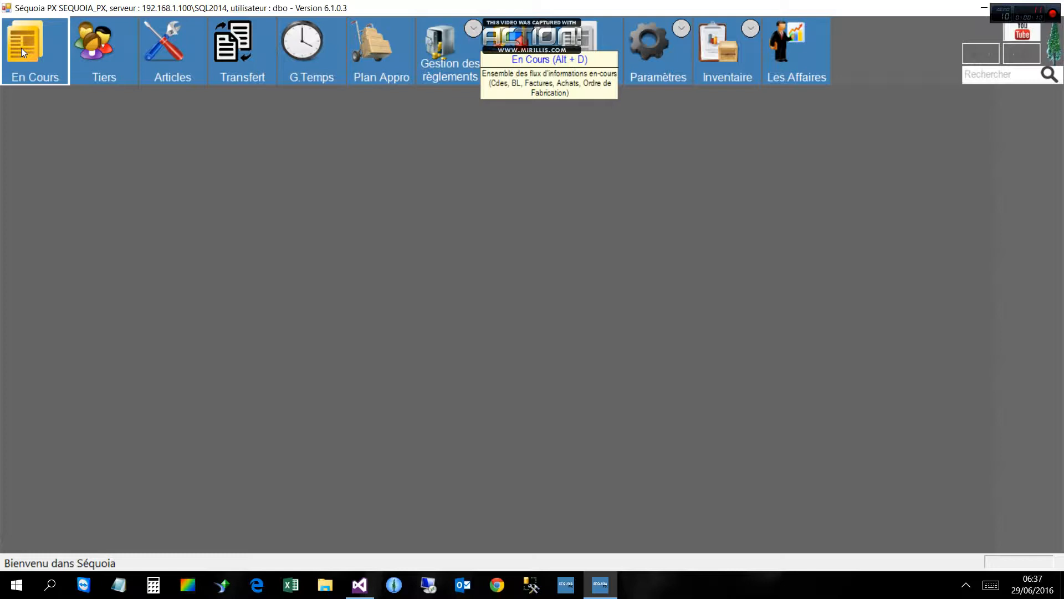
# - Open the En Cours documents and look through the available document types, keeping Commande de Vente displayed
pyautogui.click(21, 47)
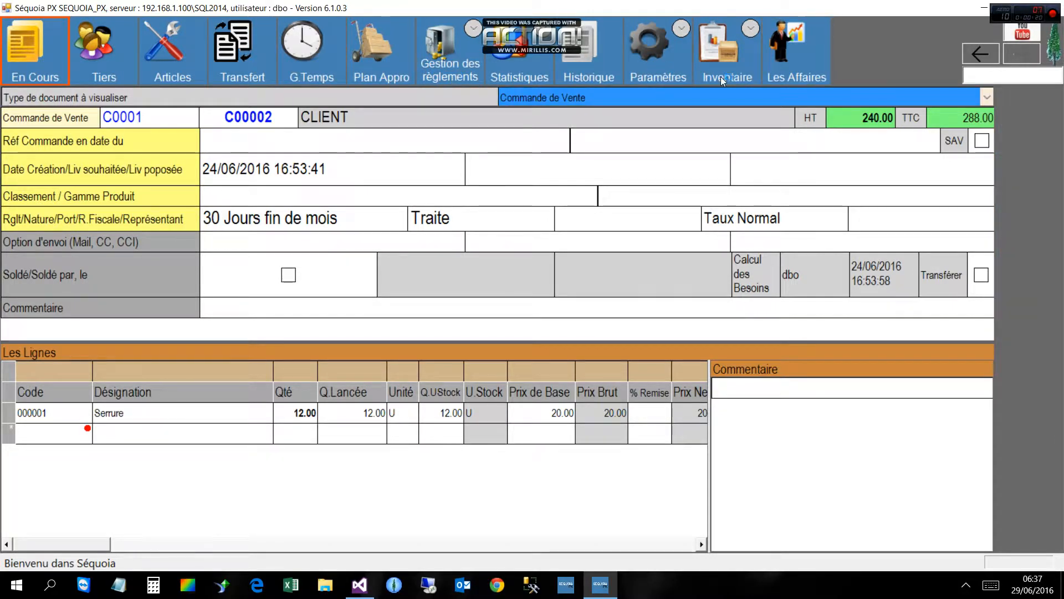
pyautogui.click(790, 89)
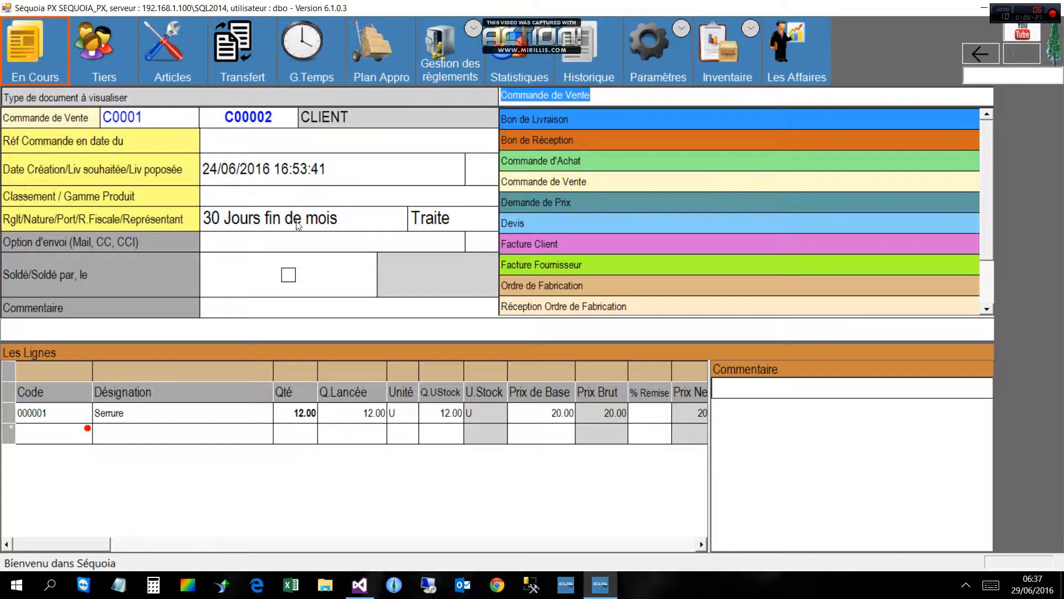
pyautogui.click(278, 146)
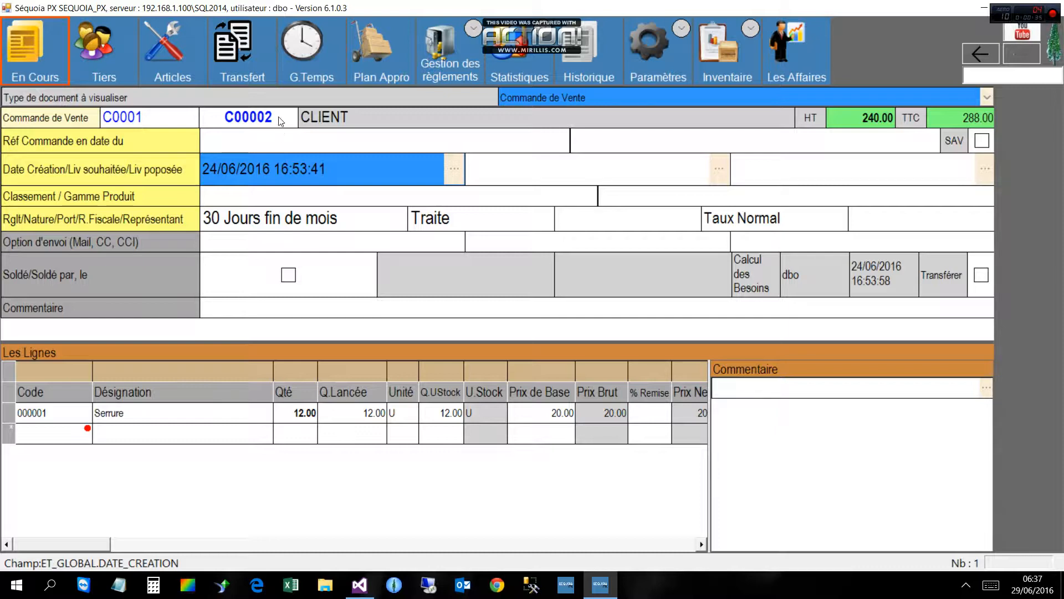
# - Create a new Commande de Vente record and assign the existing client to it
pyautogui.rightClick(349, 142)
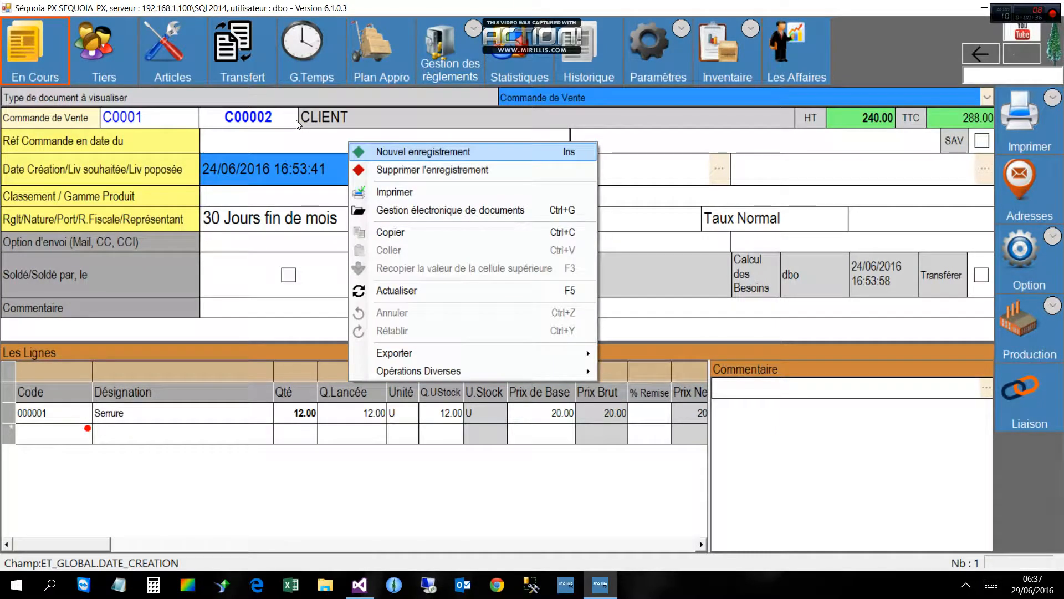
pyautogui.click(366, 152)
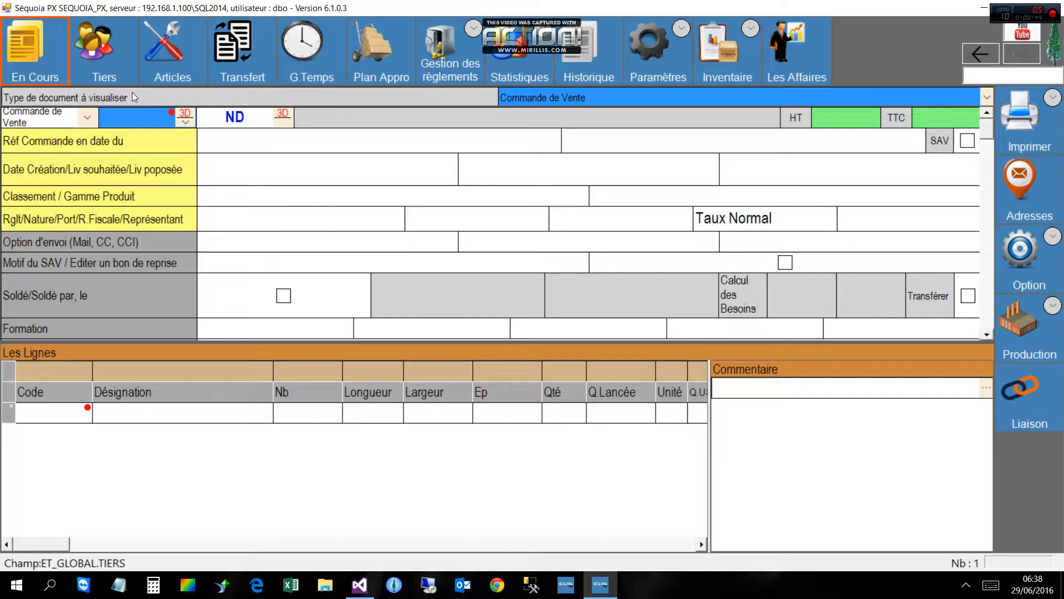
pyautogui.write('m')
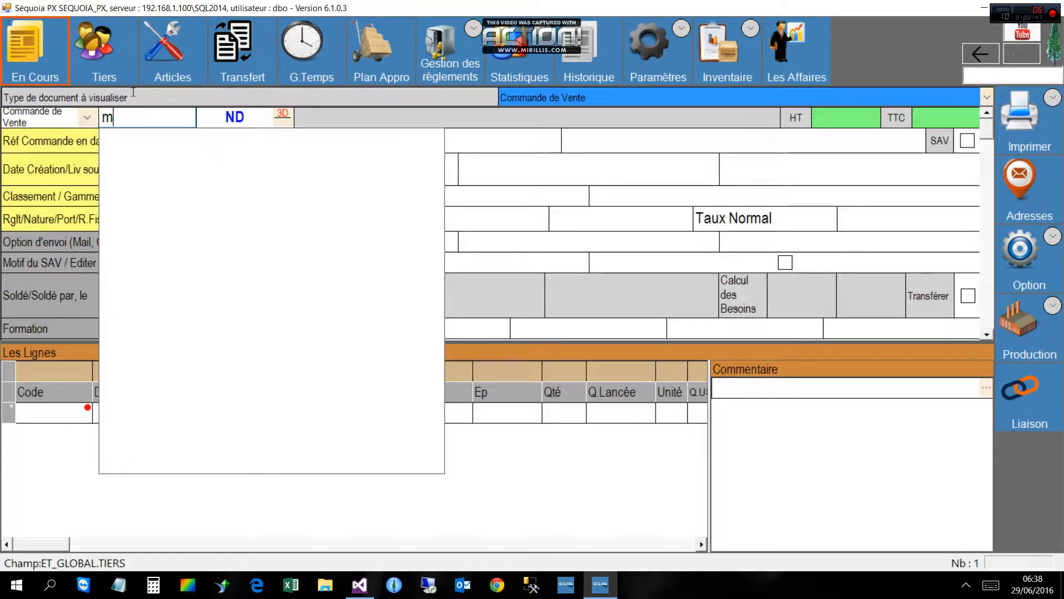
pyautogui.press('BackSpace')
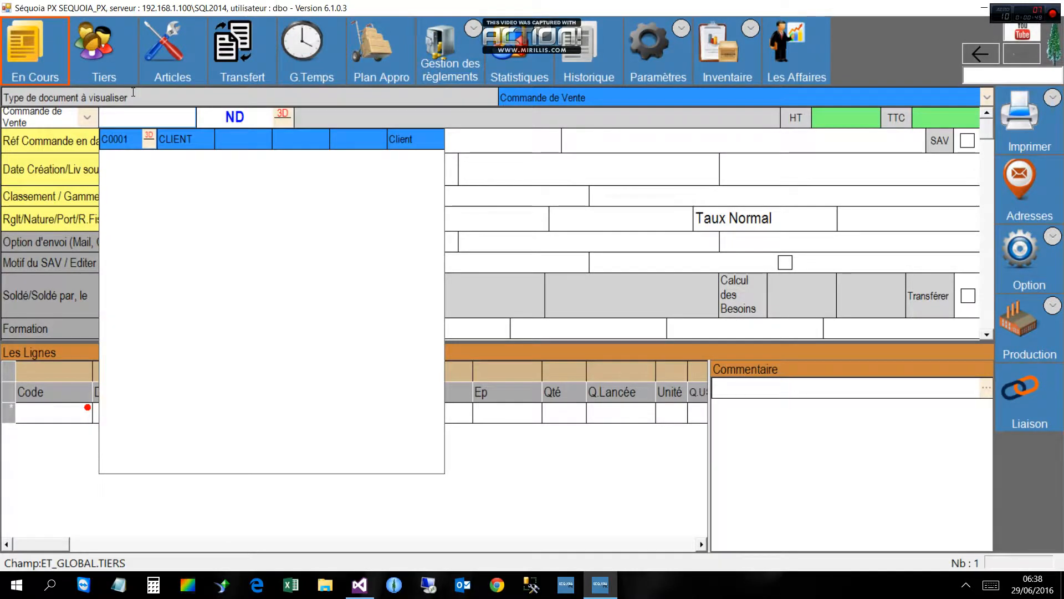
pyautogui.press('Return')
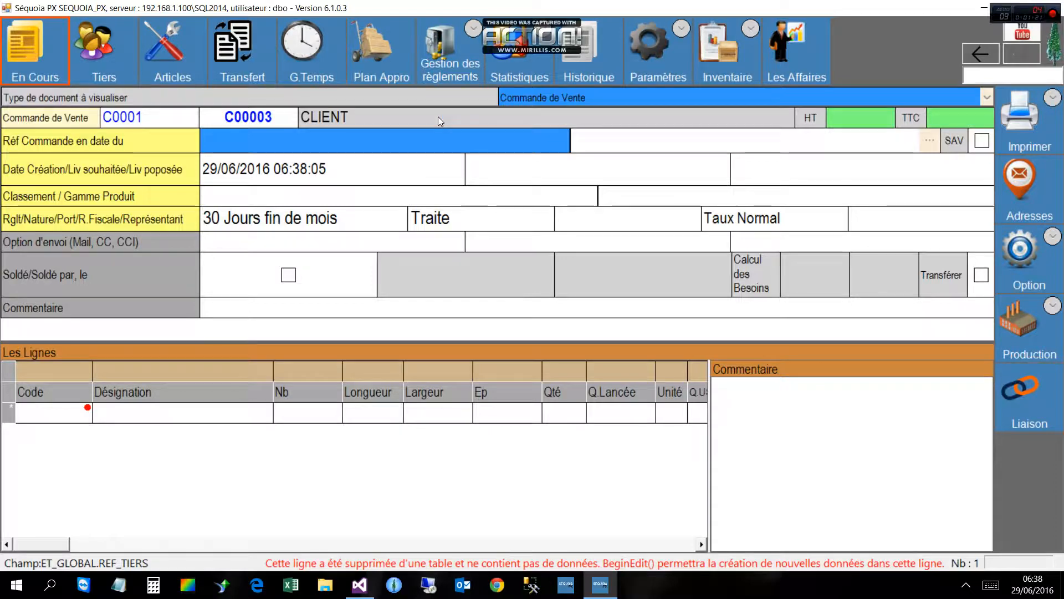
# - Enter the client's order reference and set the reference order date to 27/06/16
pyautogui.write('FR56')
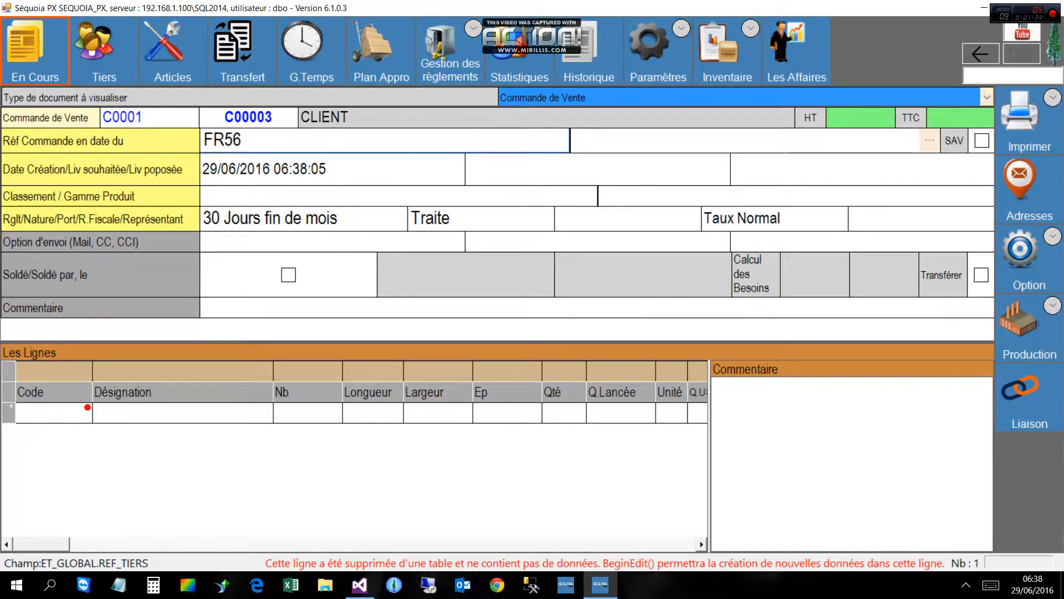
pyautogui.write('-54')
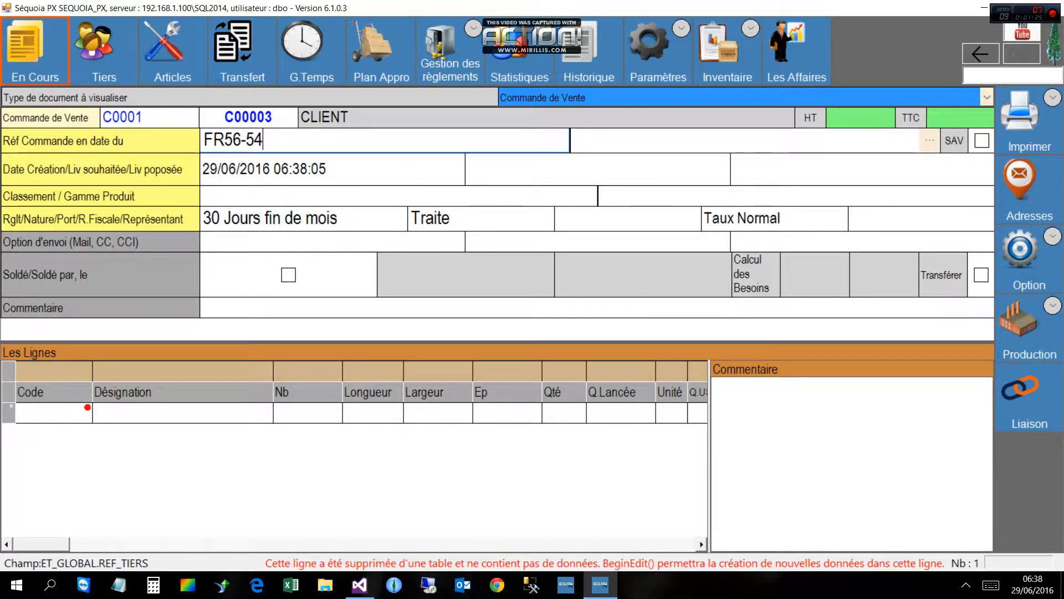
pyautogui.press('Return')
pyautogui.press('Return')
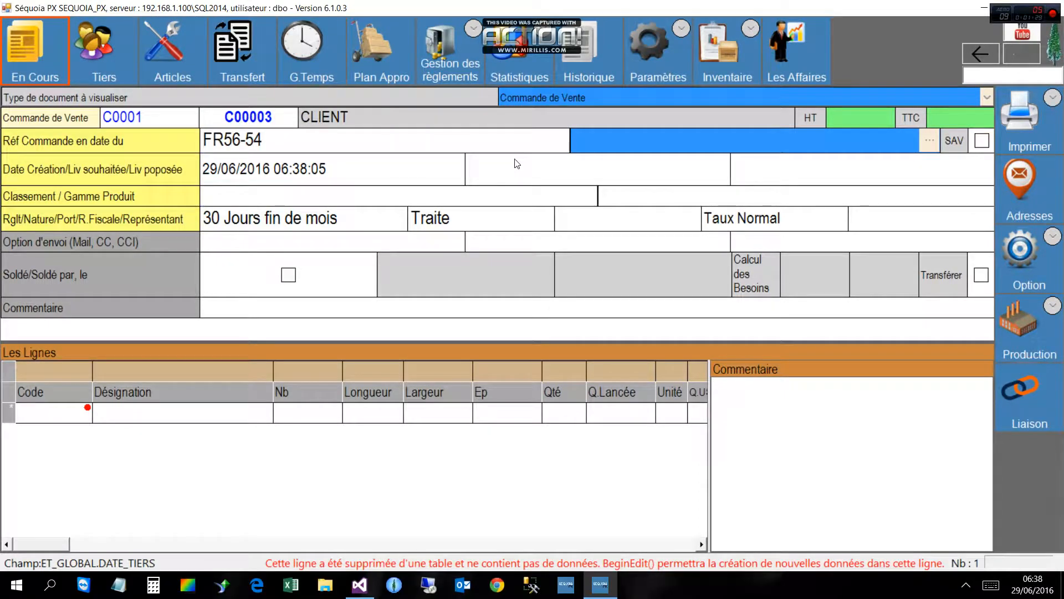
pyautogui.write('27')
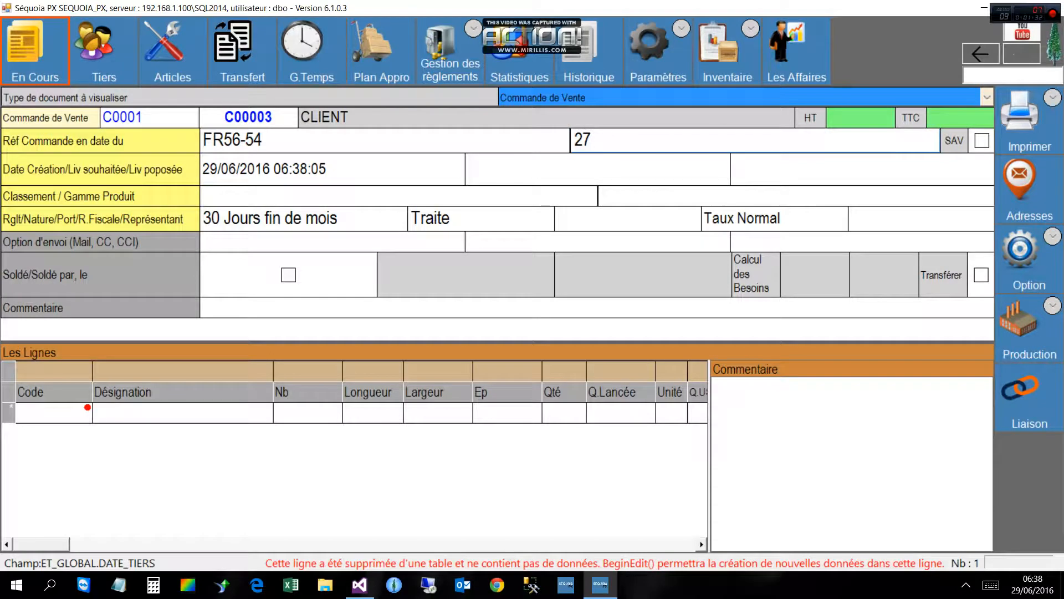
pyautogui.press('Return')
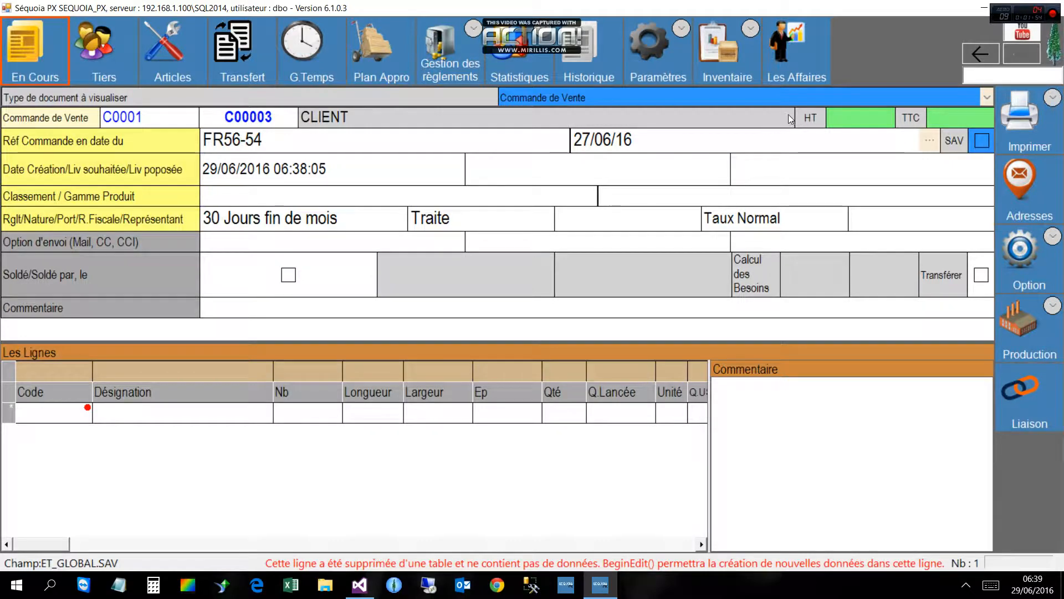
# - Flag the sales order as SAV and check the choices offered for the Motif du SAV
pyautogui.press('space')
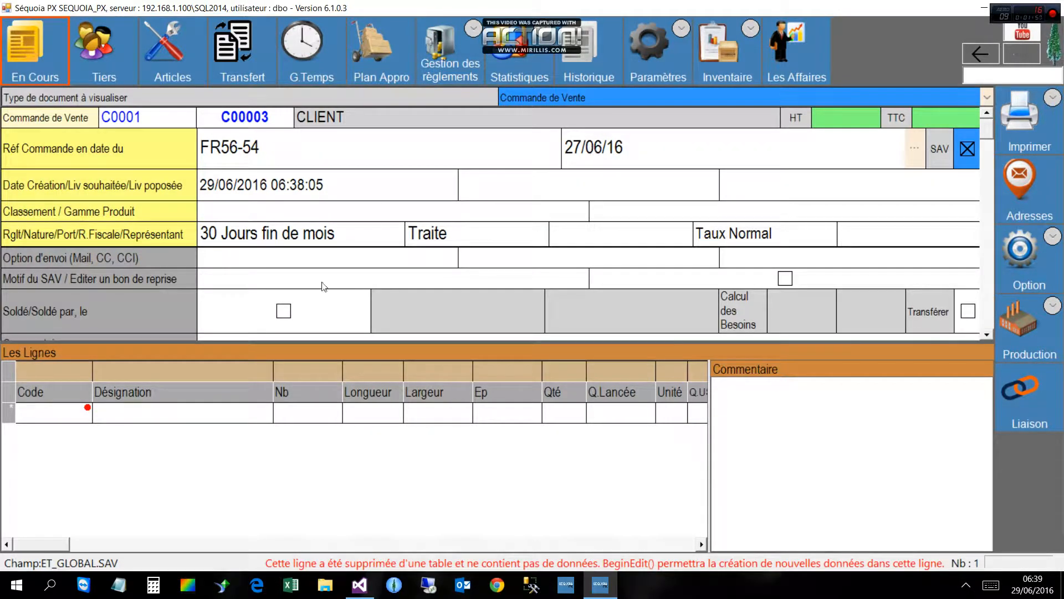
pyautogui.scroll(-1, 252, 220)
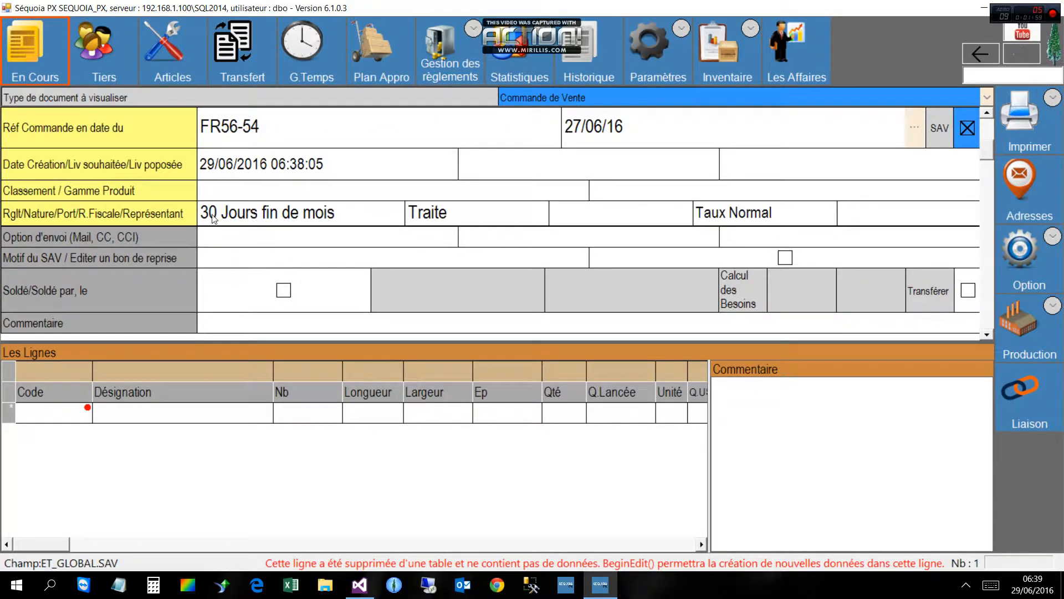
pyautogui.click(112, 258)
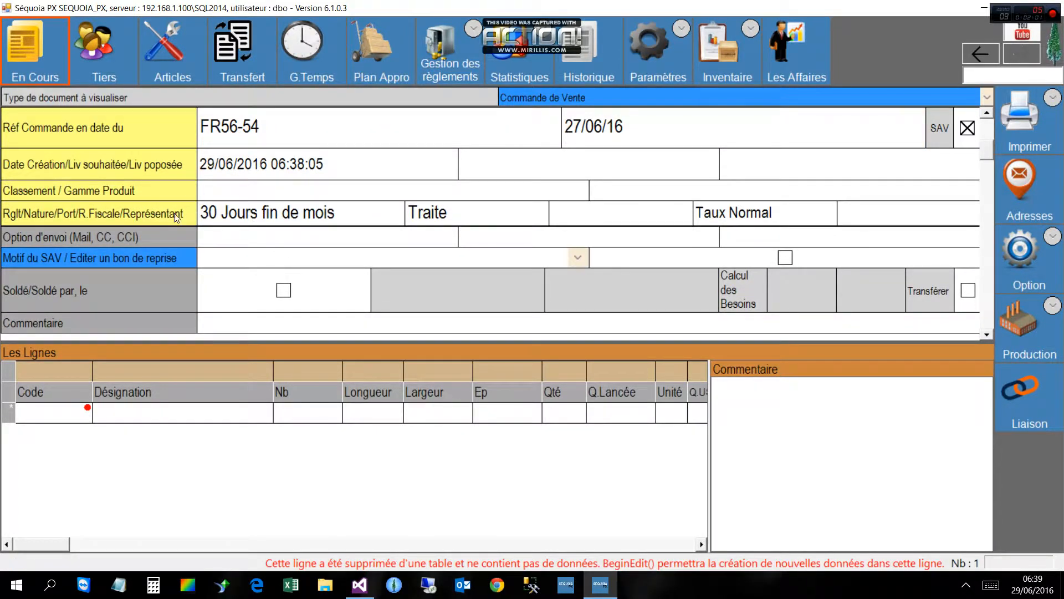
pyautogui.press('Tab')
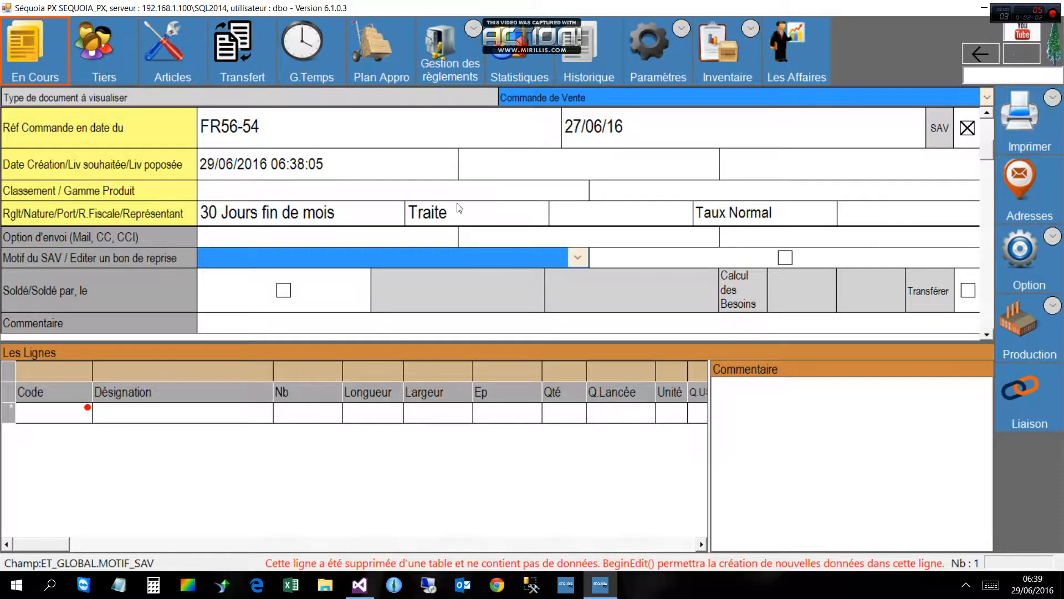
pyautogui.press('F4')
pyautogui.press('Escape')
pyautogui.press('Tab')
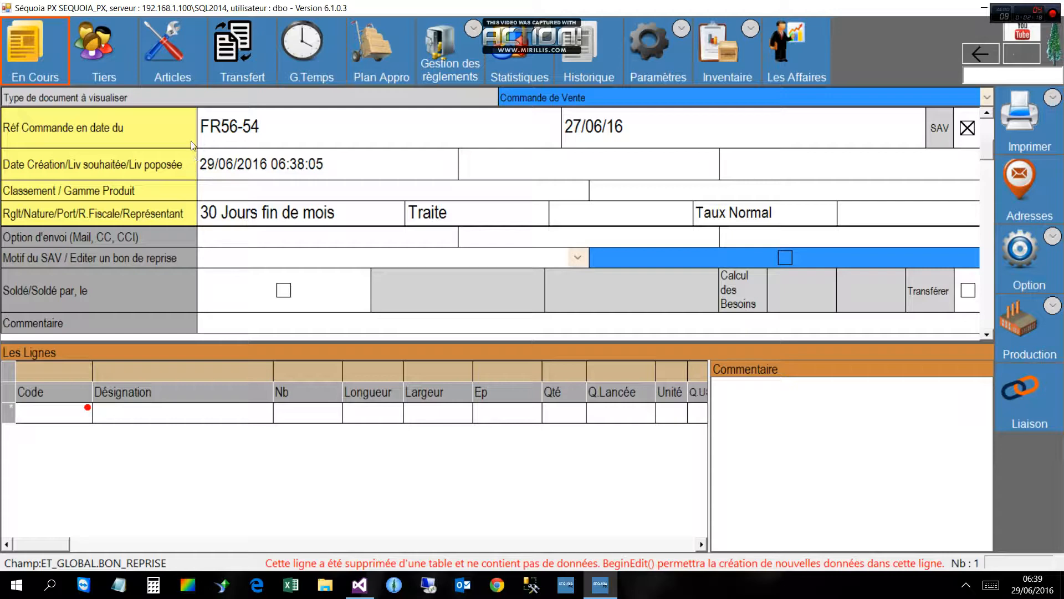
# - Go through the order's creation date, requested delivery date and proposed delivery date fields
pyautogui.scroll(1, 230, 151)
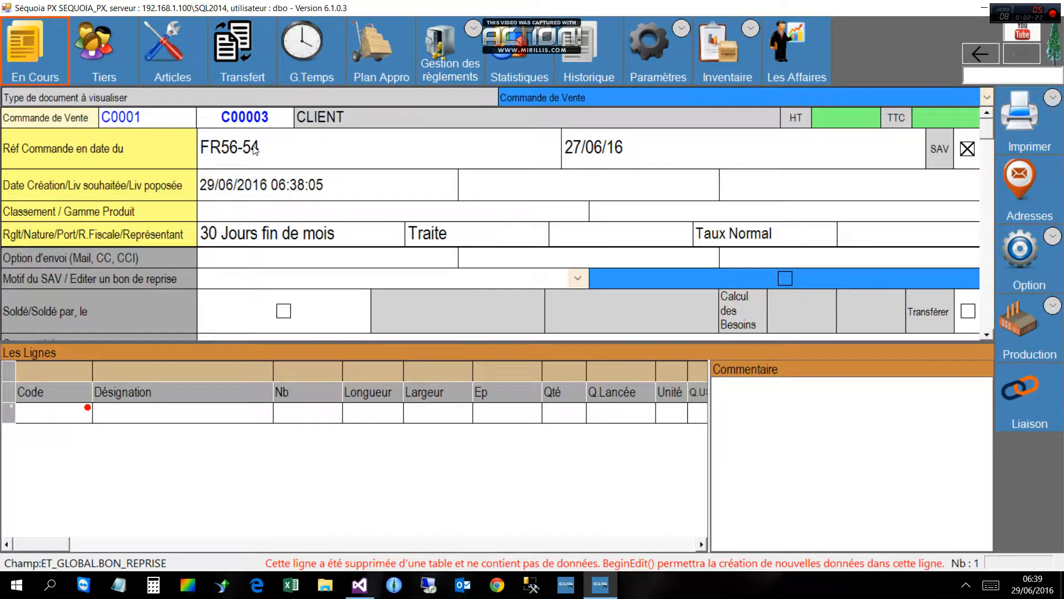
pyautogui.click(253, 146)
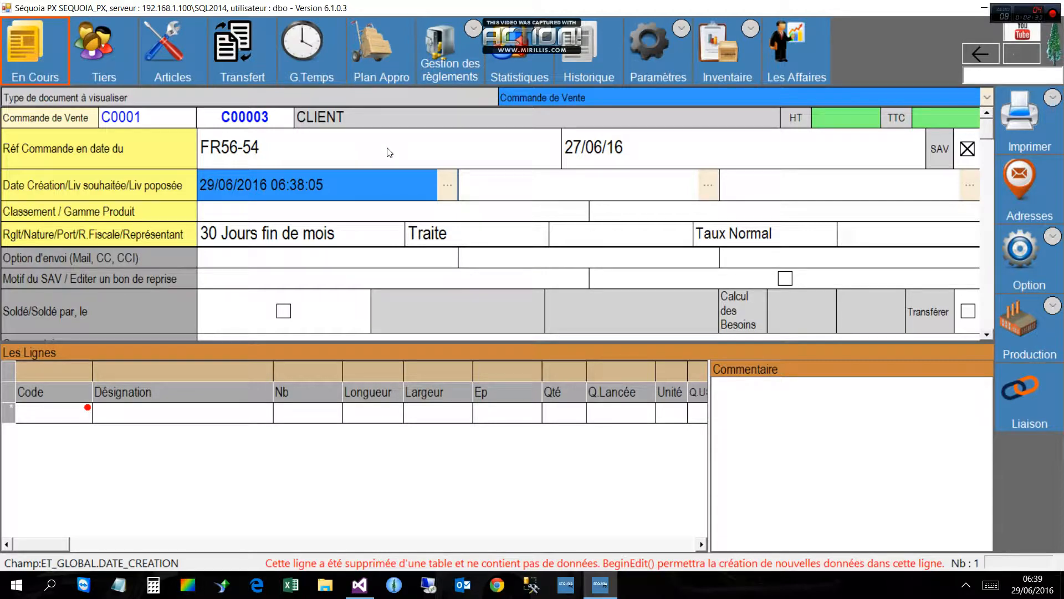
pyautogui.press('Tab')
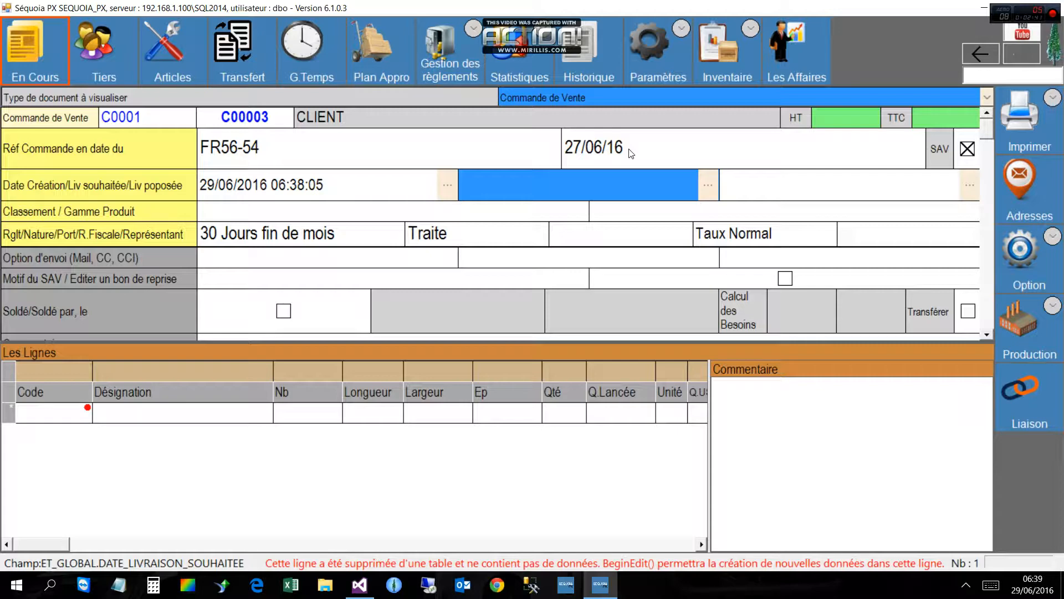
pyautogui.press('Tab')
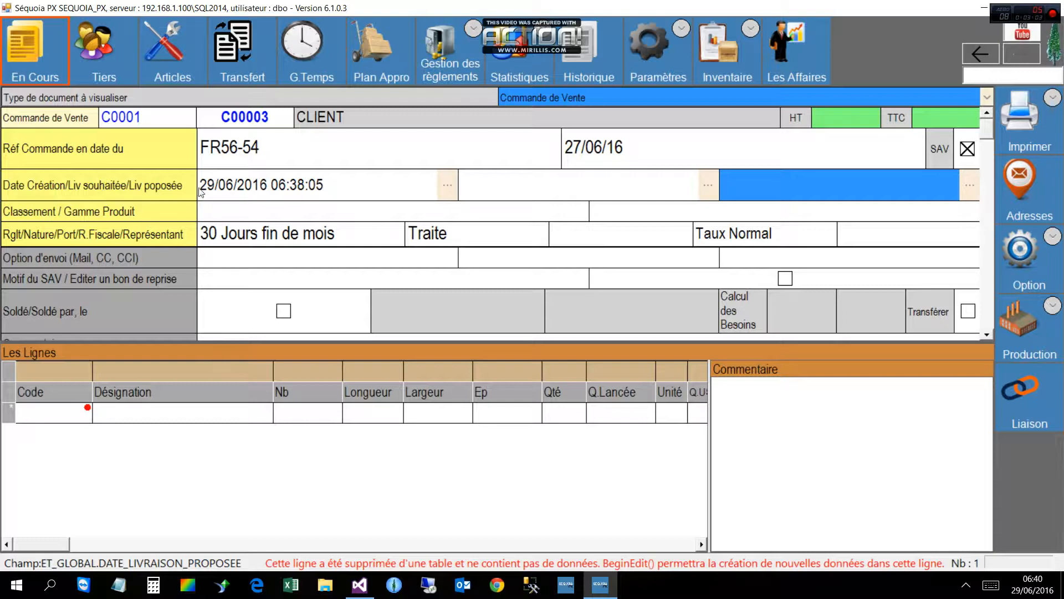
pyautogui.press('Tab')
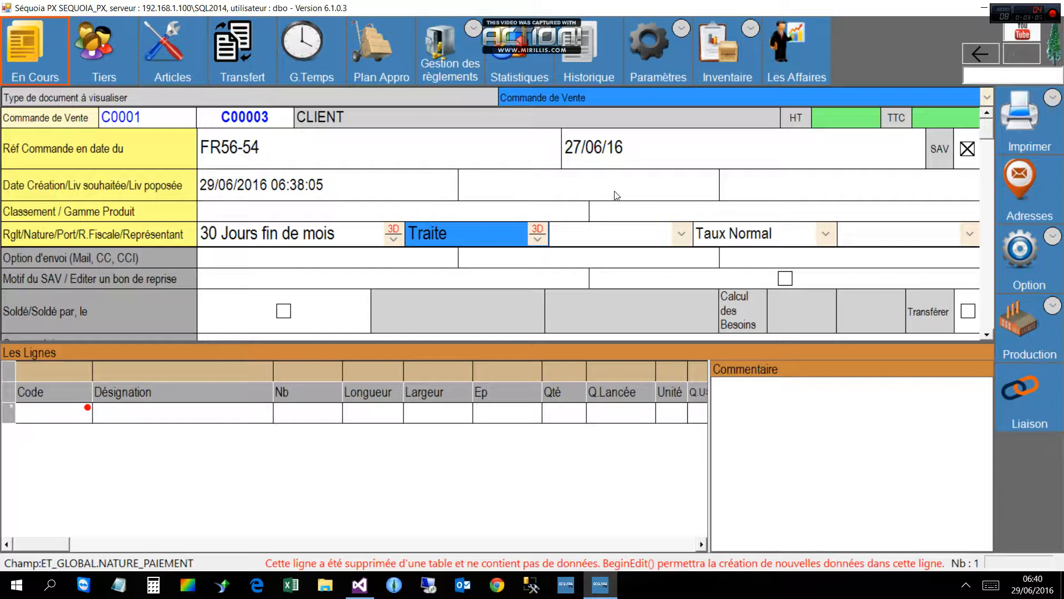
# - Examine the order's payment nature, shipping condition and tax region fields and the choices they offer
pyautogui.press('Tab')
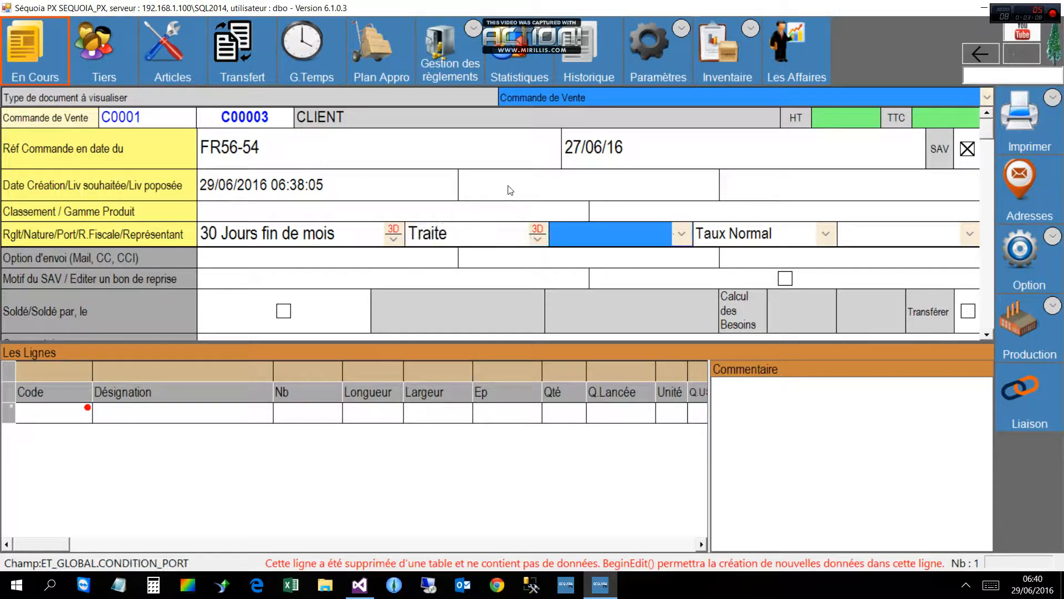
pyautogui.press('F4')
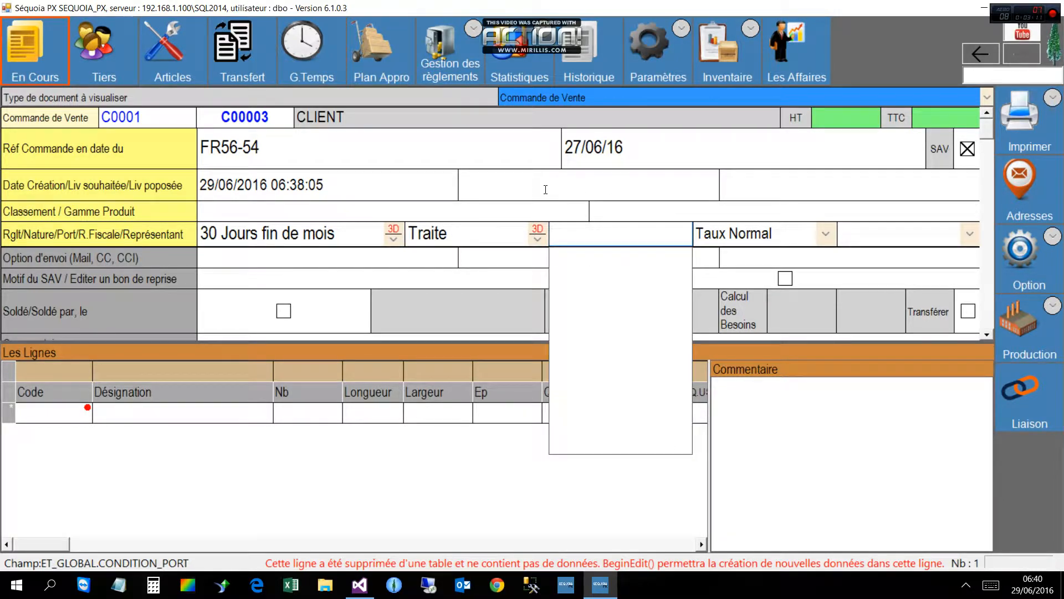
pyautogui.press('Escape')
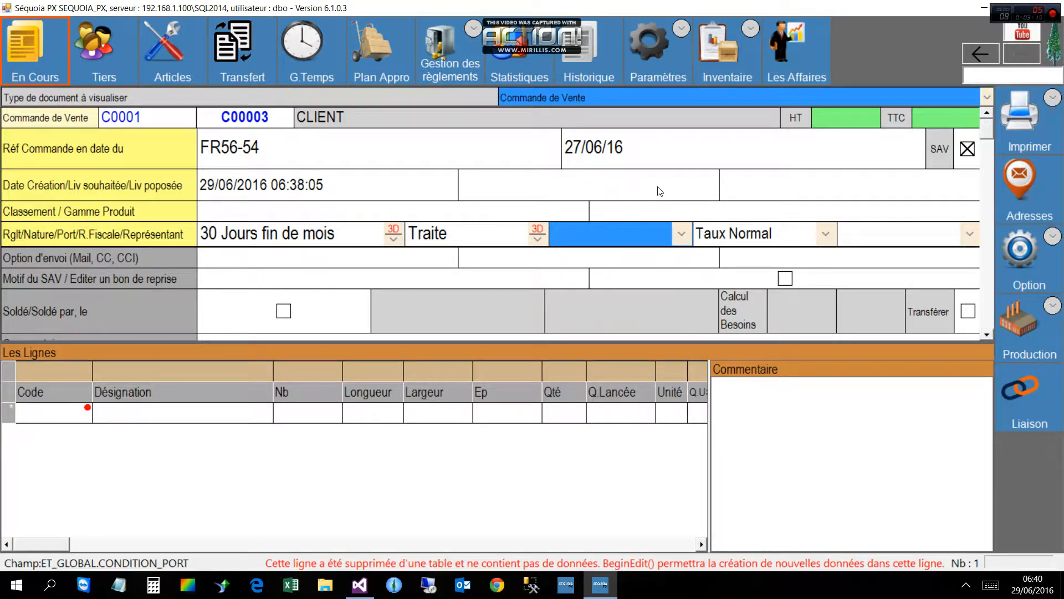
pyautogui.press('F4')
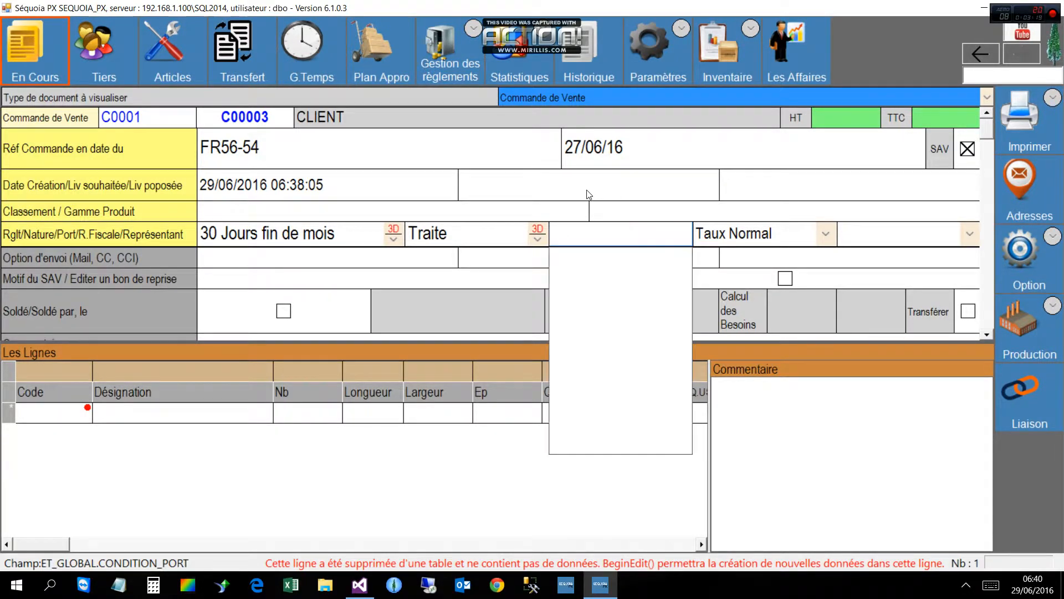
pyautogui.press('Tab')
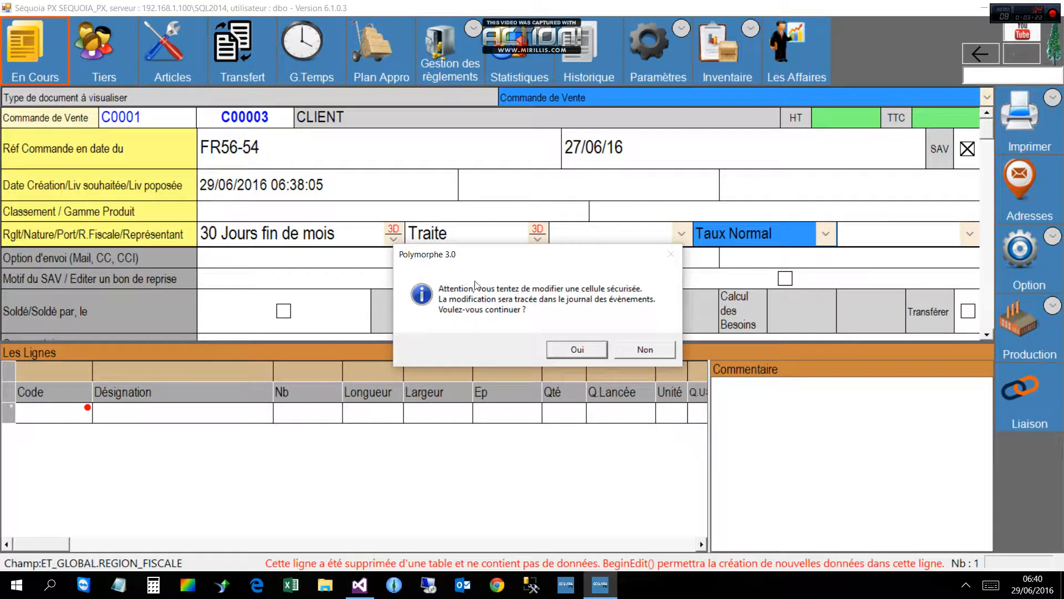
pyautogui.press('Return')
pyautogui.press('F4')
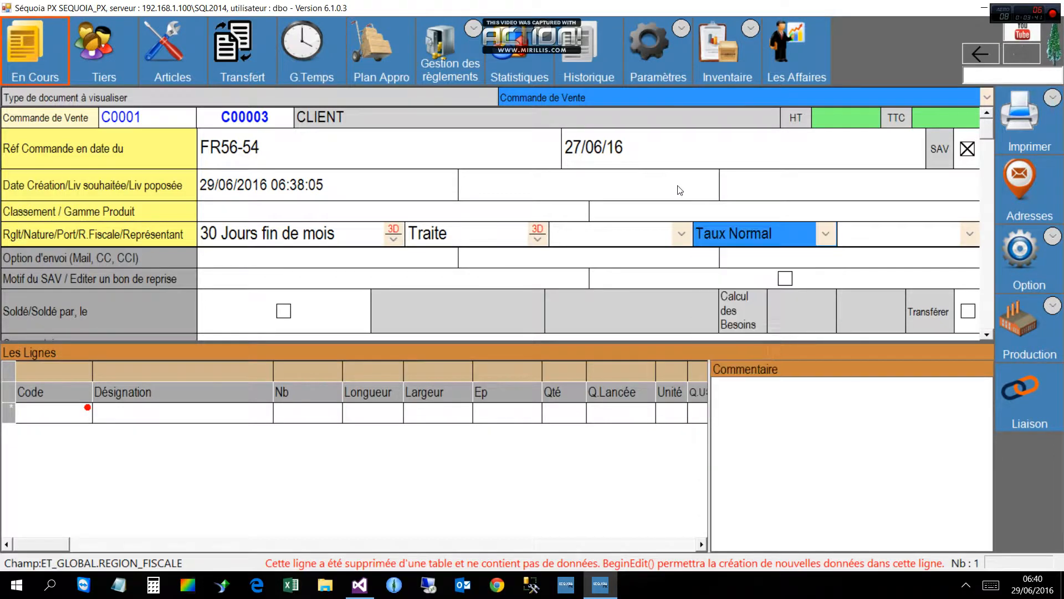
# - Enter the recipient's e-mail address in the order's Option d'envoi Mail field
pyautogui.click(656, 174)
pyautogui.press('Down')
pyautogui.press('Down')
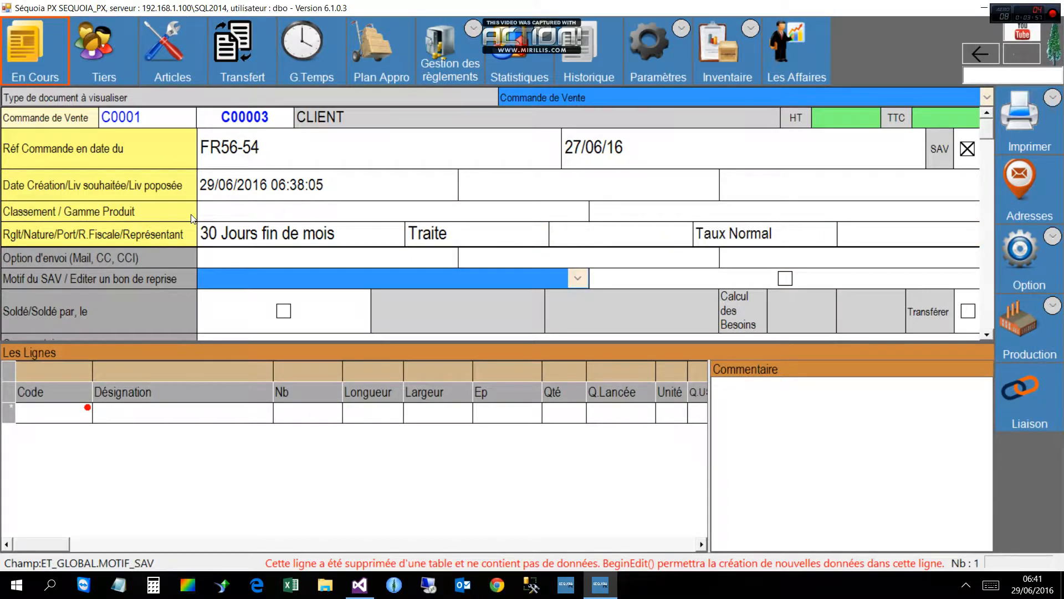
pyautogui.press('Up')
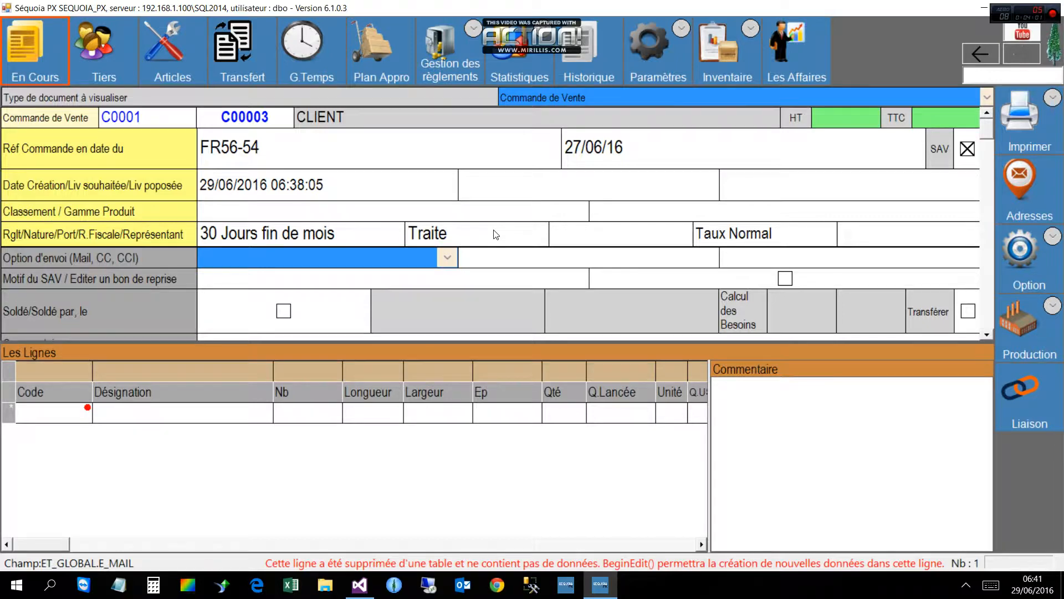
pyautogui.write('a@b')
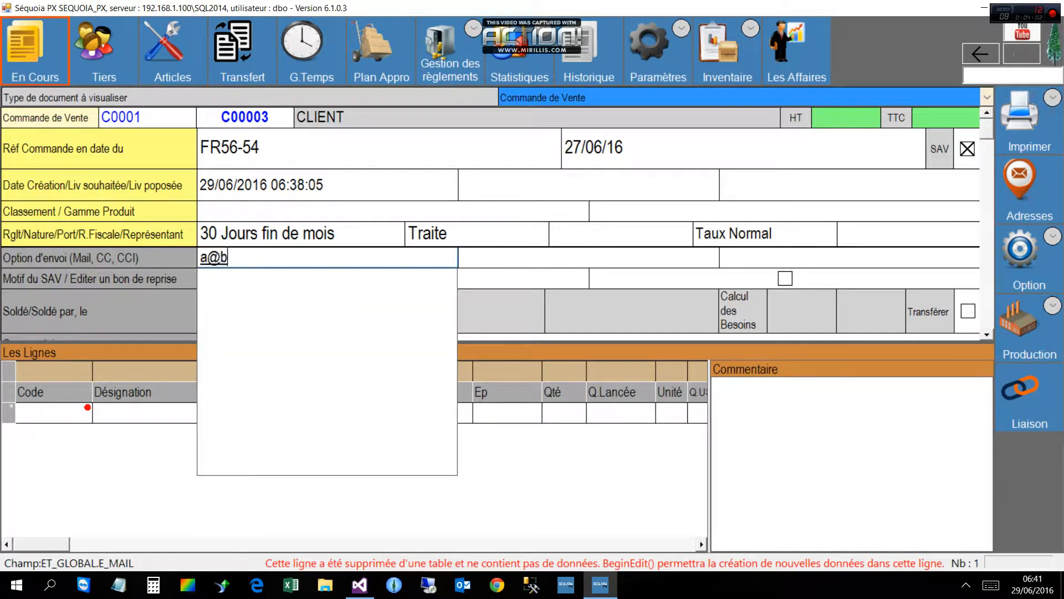
pyautogui.write('.fr')
pyautogui.press('Return')
pyautogui.press('Tab')
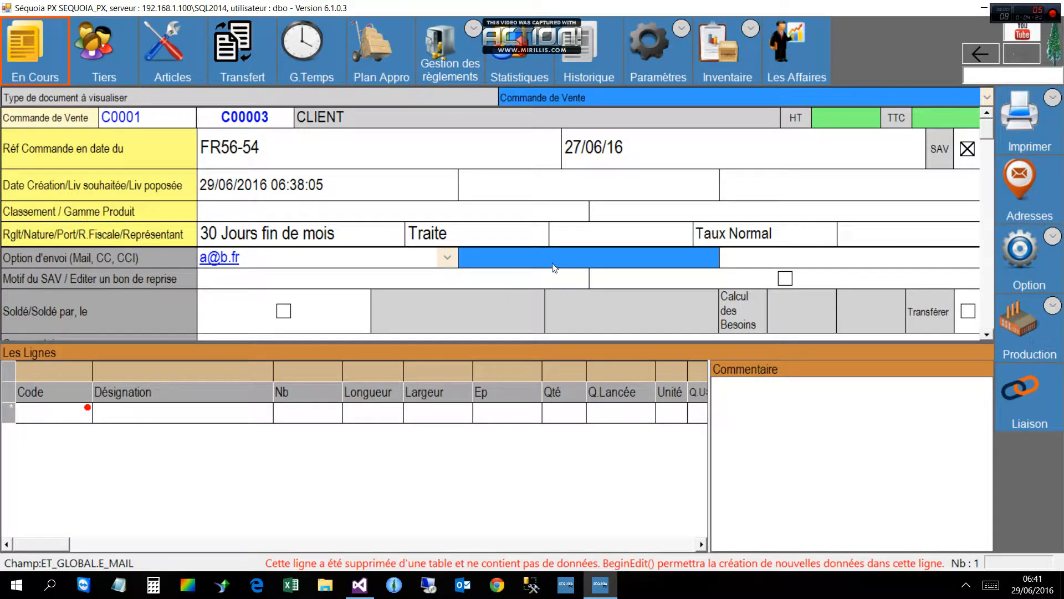
# - Go to the Commentaire field in the sales order header
pyautogui.scroll(-2, 787, 119)
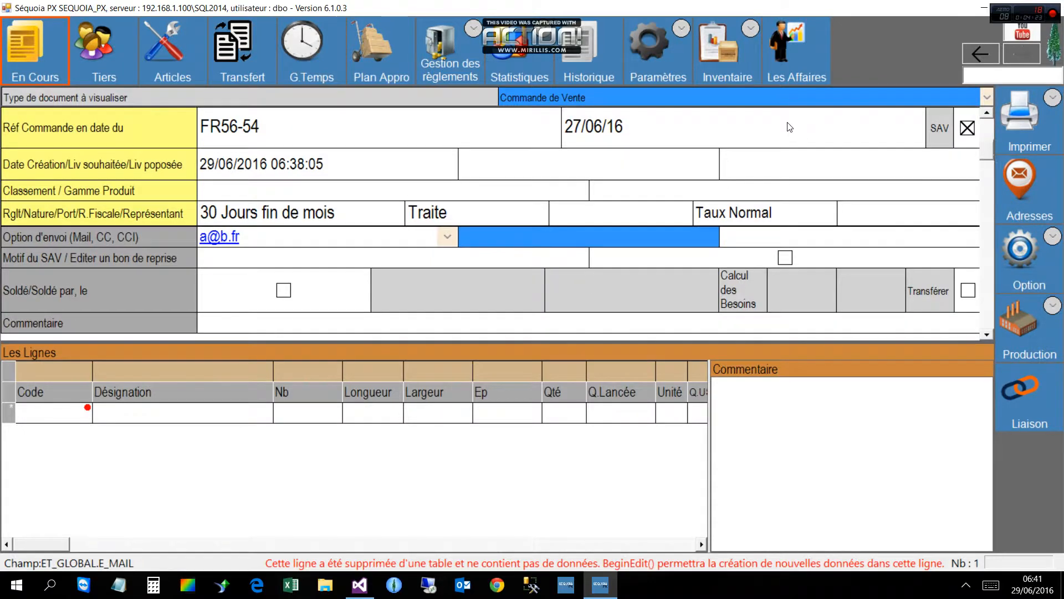
pyautogui.click(247, 235)
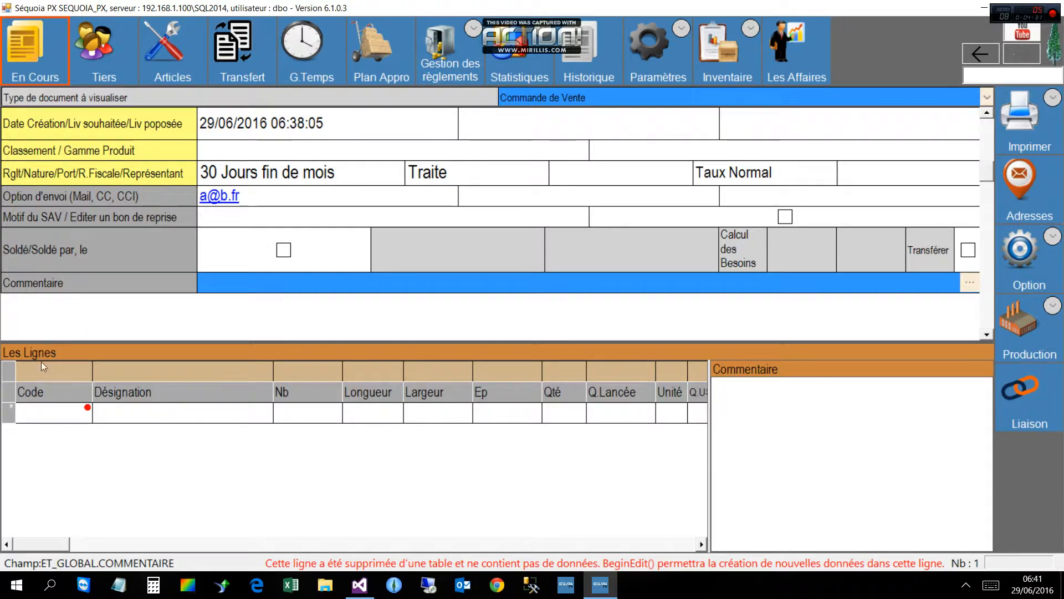
# - Add an order line for article 000001 (Serrure) with a quantity of 34
pyautogui.click(44, 412)
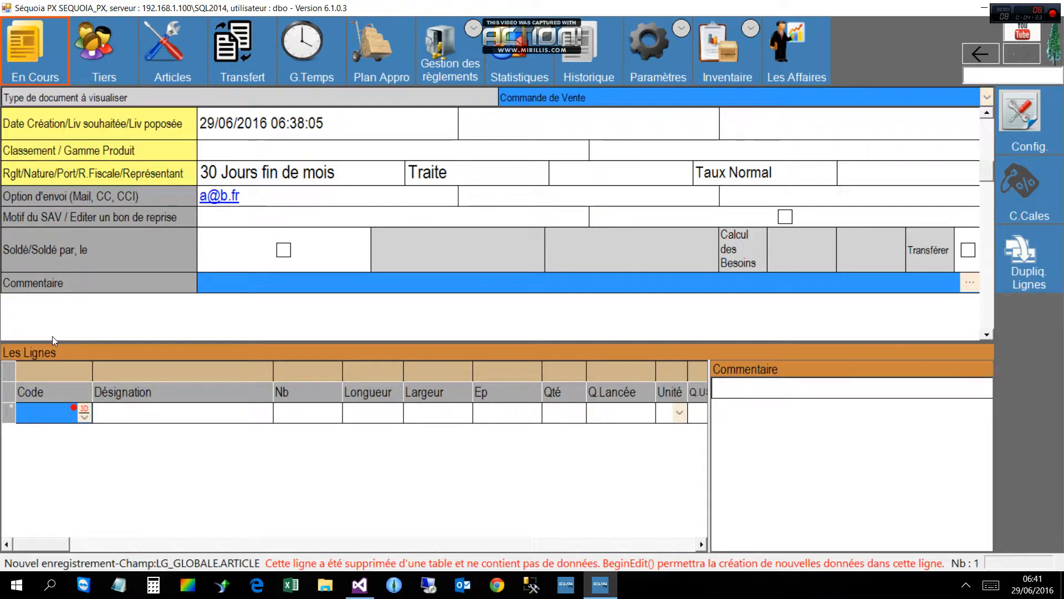
pyautogui.write('p')
pyautogui.press('BackSpace')
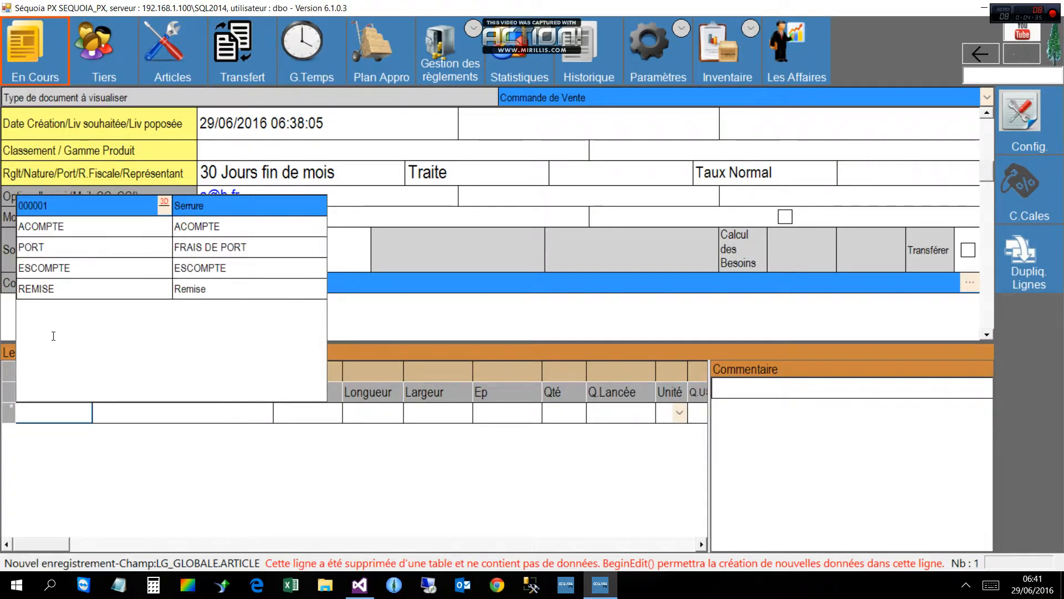
pyautogui.press('Return')
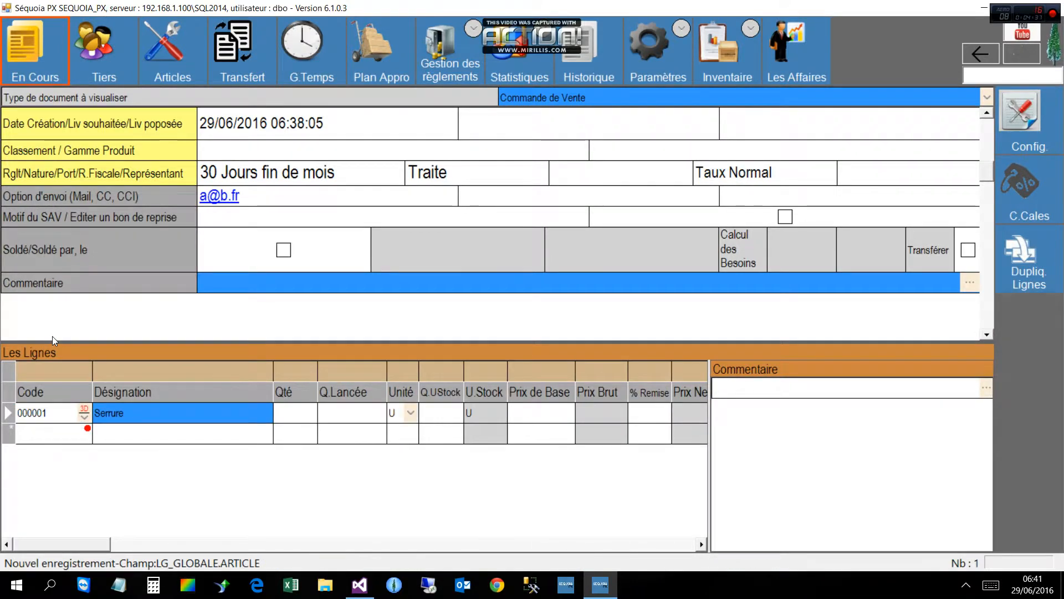
pyautogui.press('Return')
pyautogui.write('34')
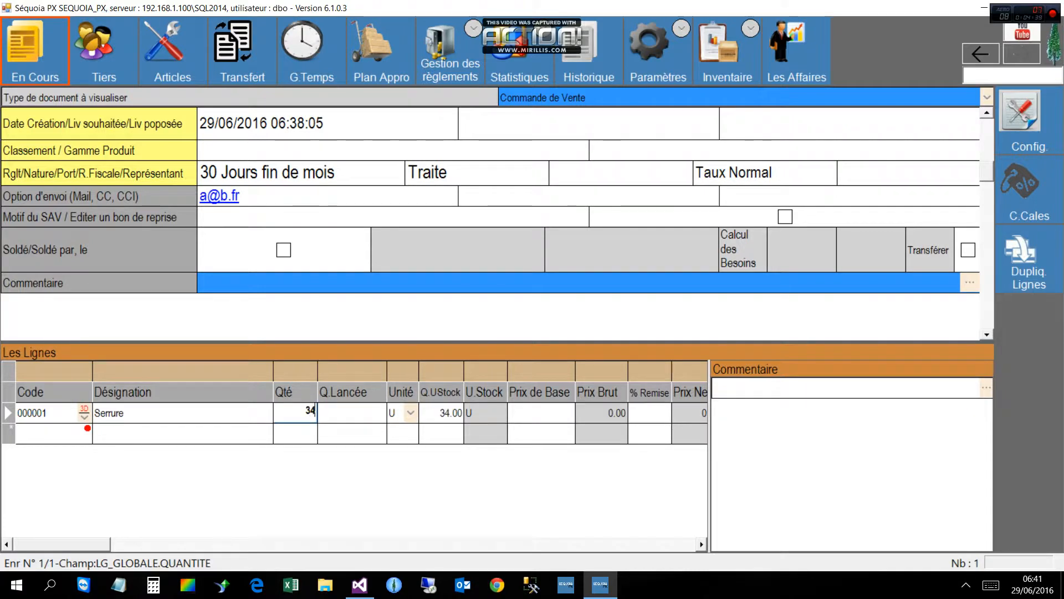
pyautogui.press('Return')
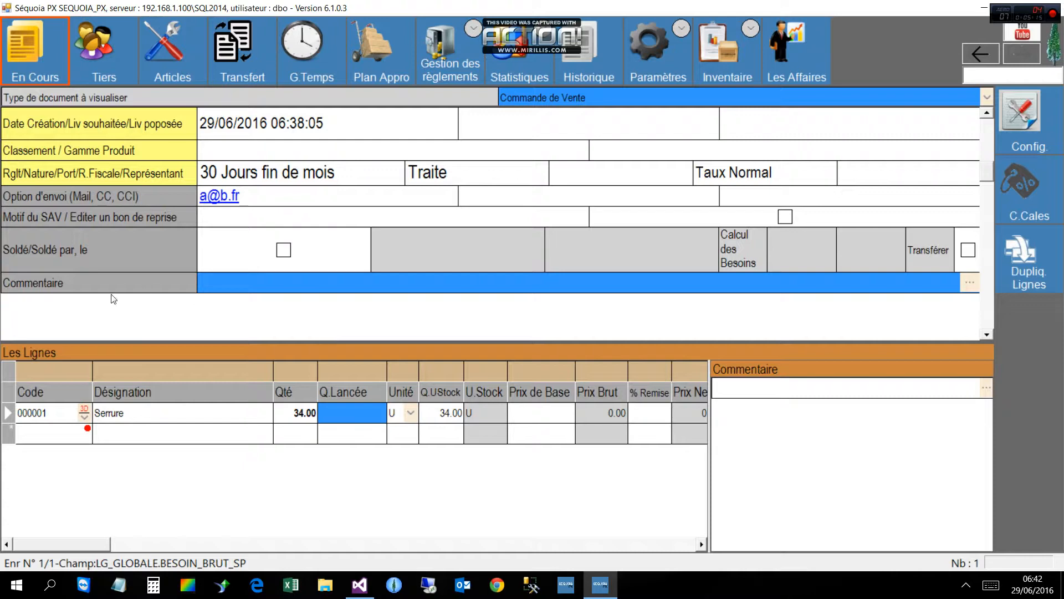
# - Open the Serrure article sheet and add a tariff row for third party SOCIÉTÉ with a gross price of 5
pyautogui.press('Escape')
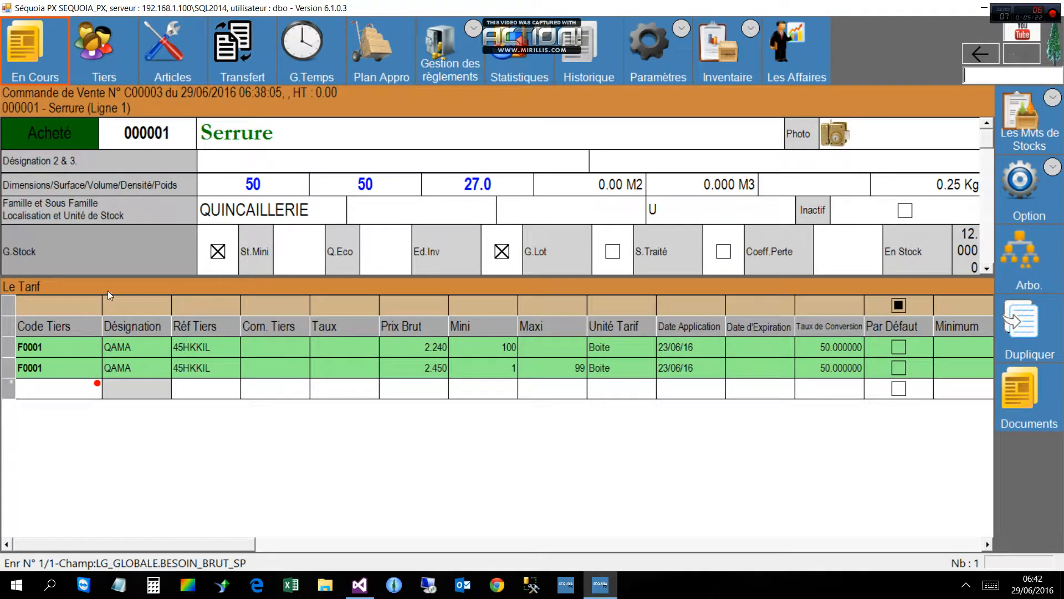
pyautogui.click(40, 315)
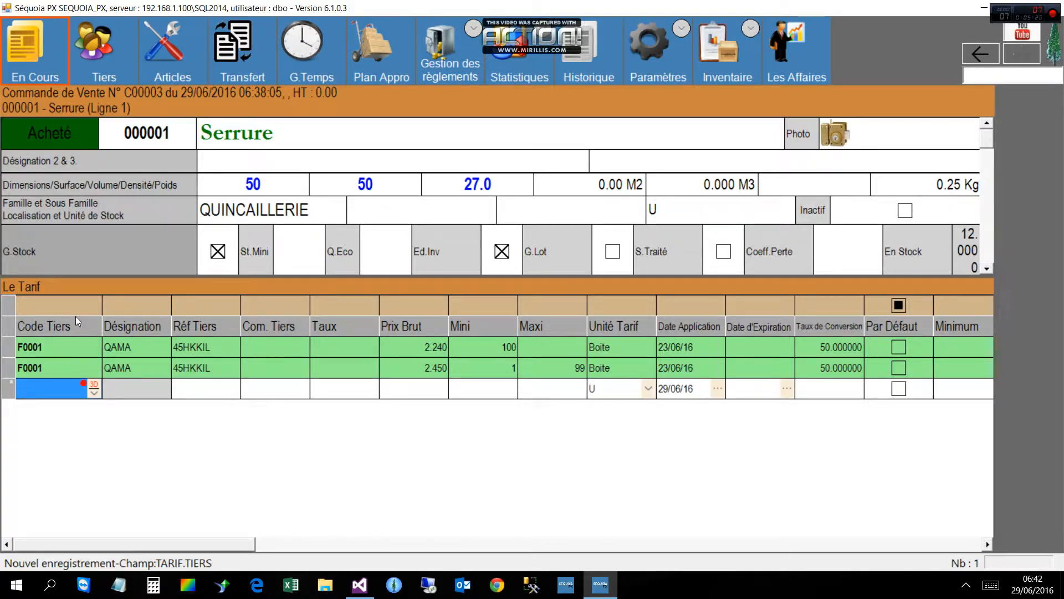
pyautogui.write('s')
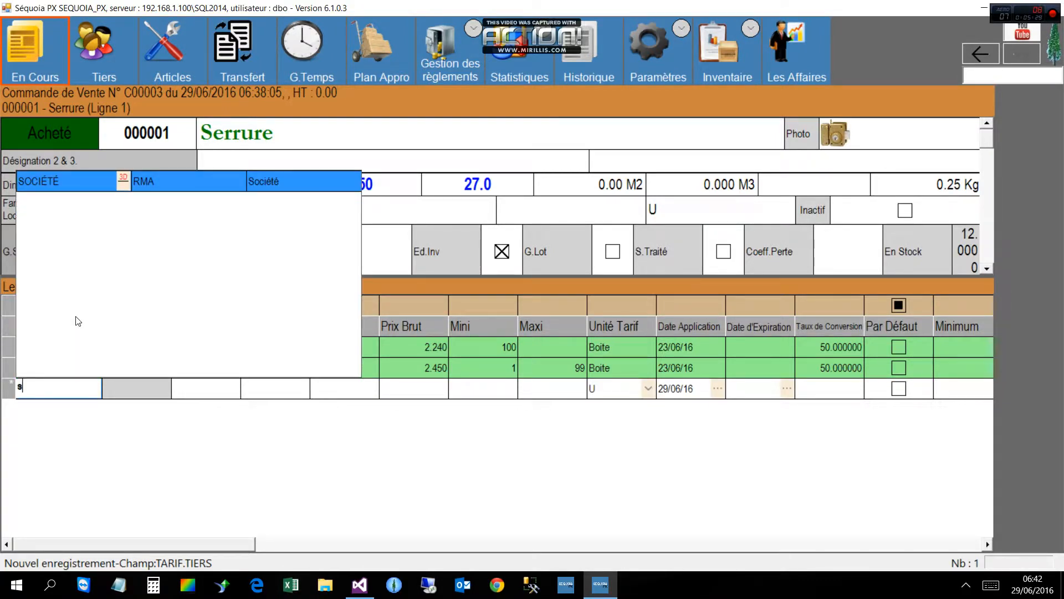
pyautogui.press('Return')
pyautogui.press('Right')
pyautogui.press('Right')
pyautogui.press('Right')
pyautogui.press('Right')
pyautogui.press('Right')
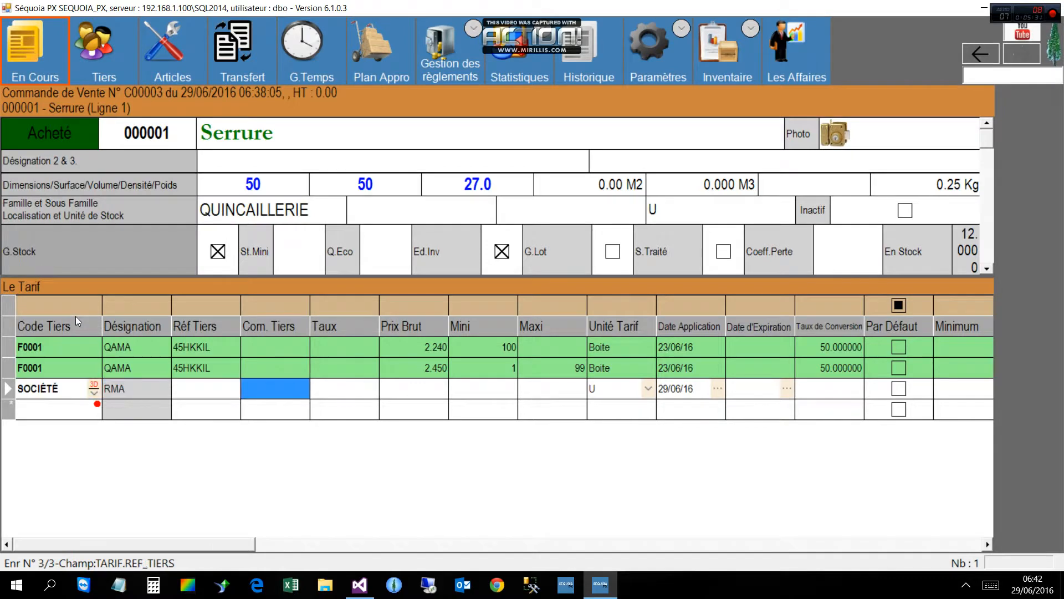
pyautogui.write('5')
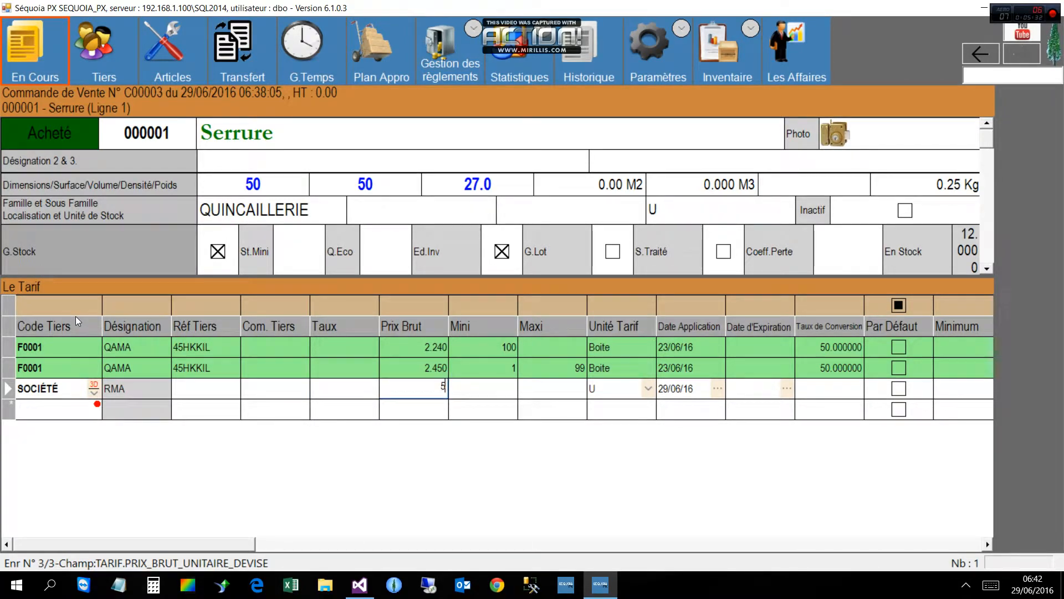
pyautogui.press('Return')
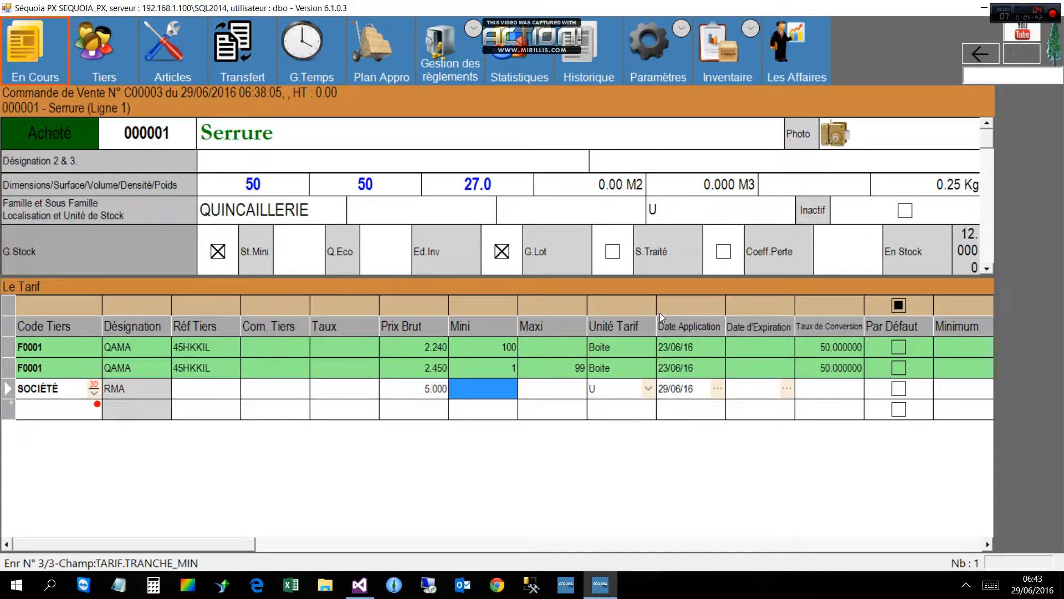
# - Go through the new tariff row's remaining fields from Mini to Taux de Conversion
pyautogui.press('Tab')
pyautogui.press('Tab')
pyautogui.press('Tab')
pyautogui.press('Tab')
pyautogui.press('Tab')
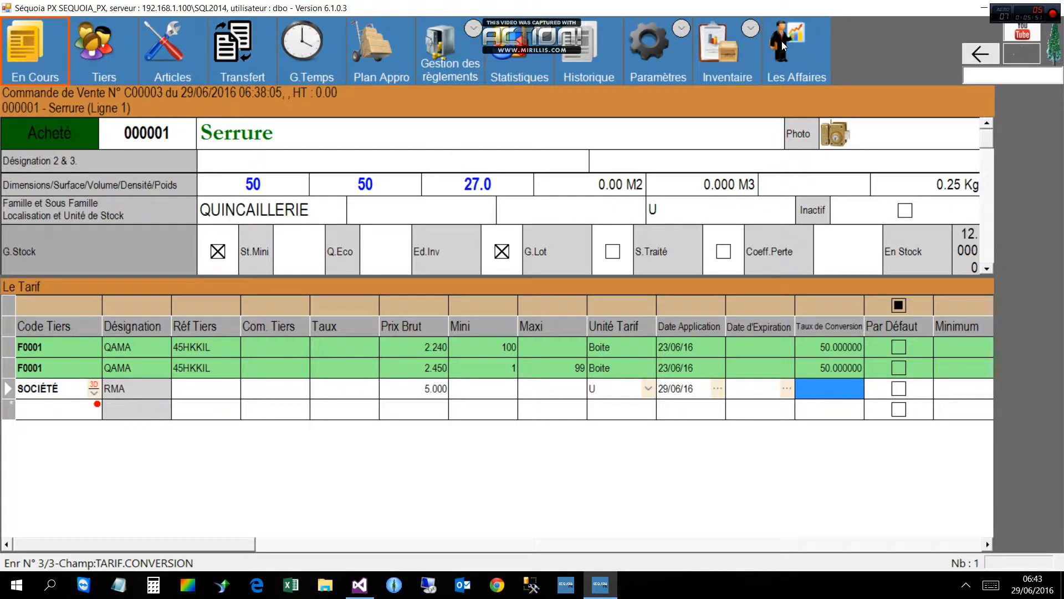
# - Return to the sales order and set the Serrure line's quantity to 34 and its base price to 5
pyautogui.click(981, 53)
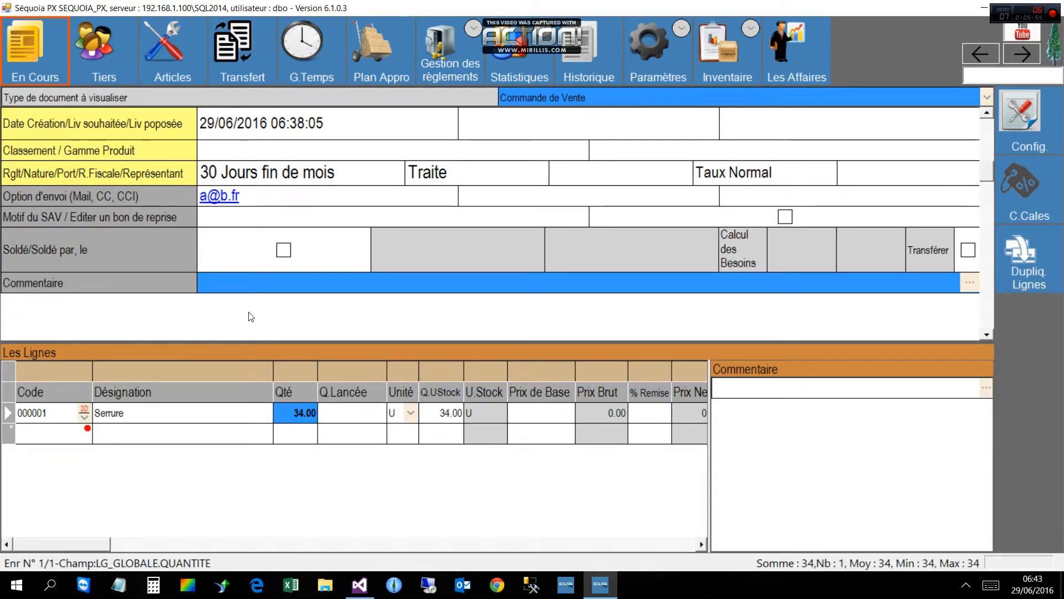
pyautogui.write('34')
pyautogui.press('Return')
pyautogui.press('Return')
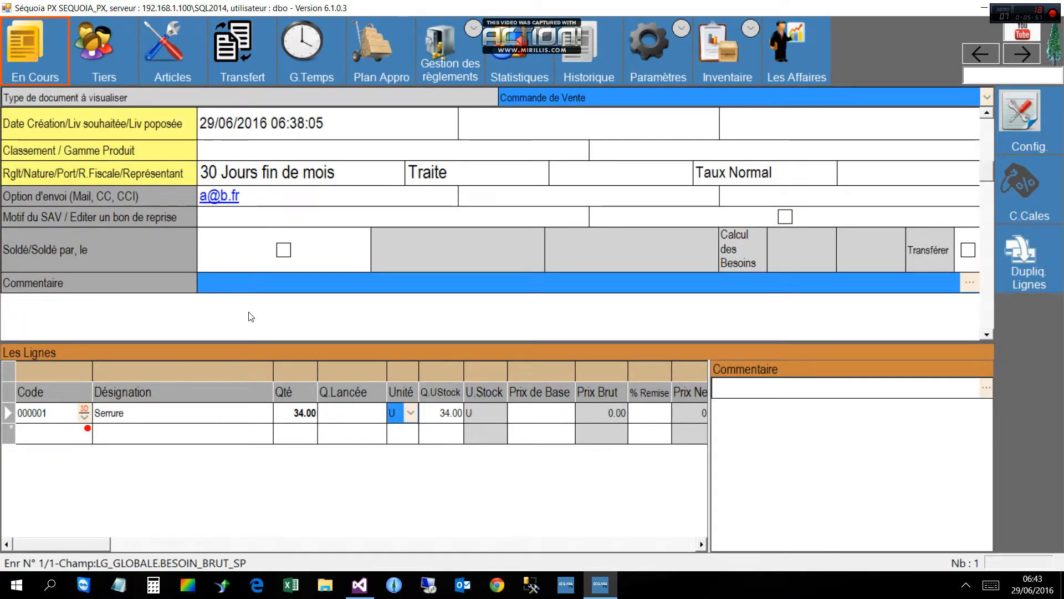
pyautogui.press('Return')
pyautogui.press('Return')
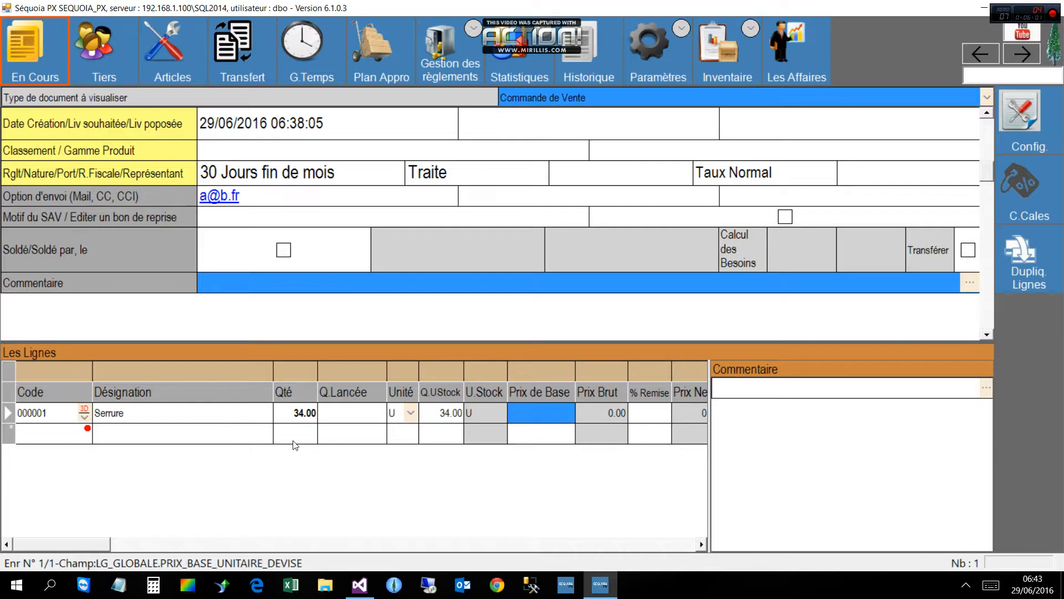
pyautogui.write('5')
pyautogui.press('Return')
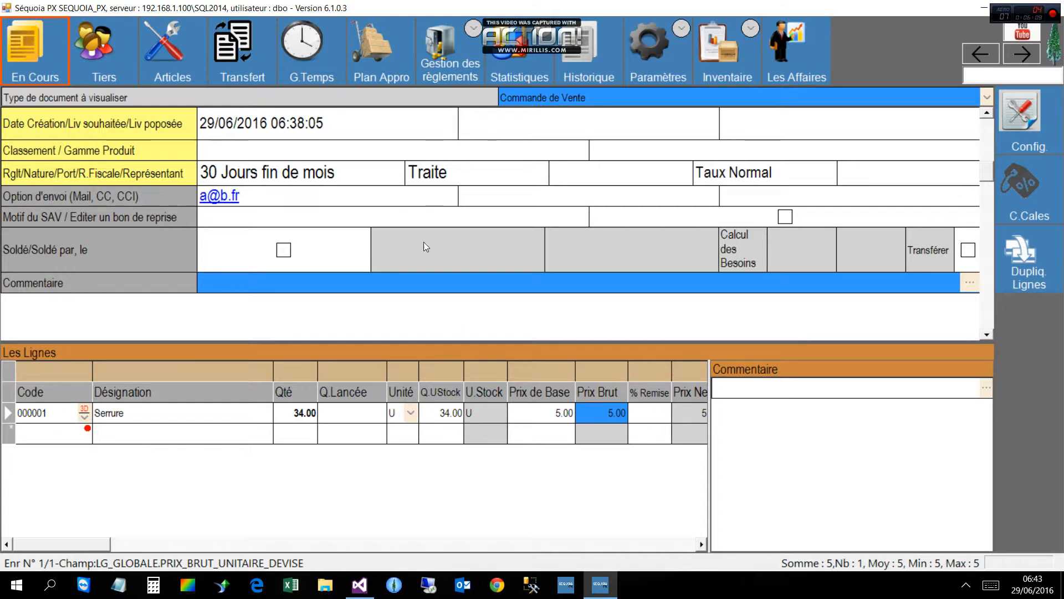
# - Apply a 5 % discount to the Serrure order line
pyautogui.press('Tab')
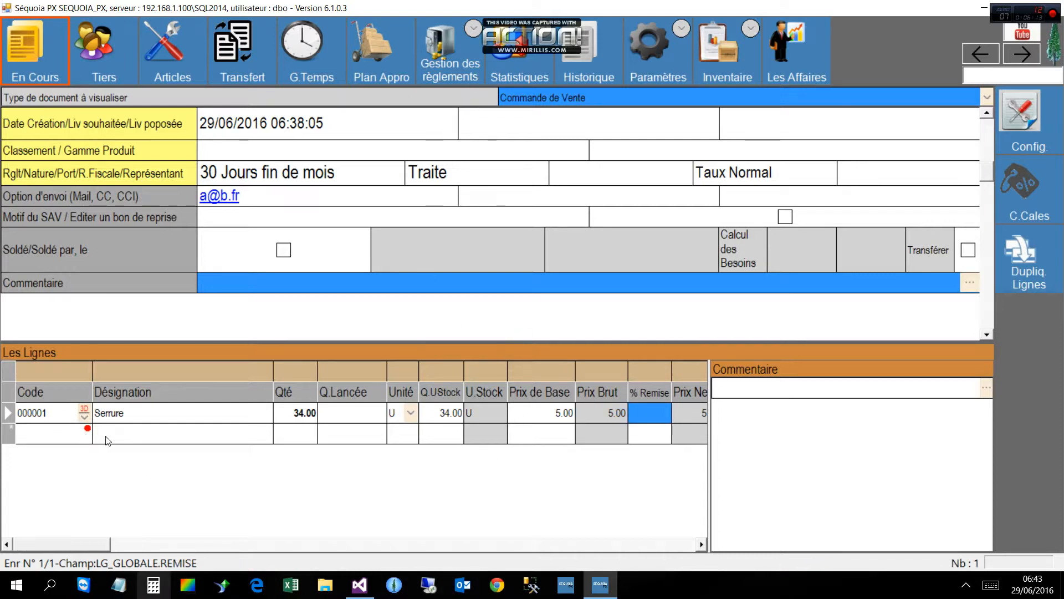
pyautogui.write('.')
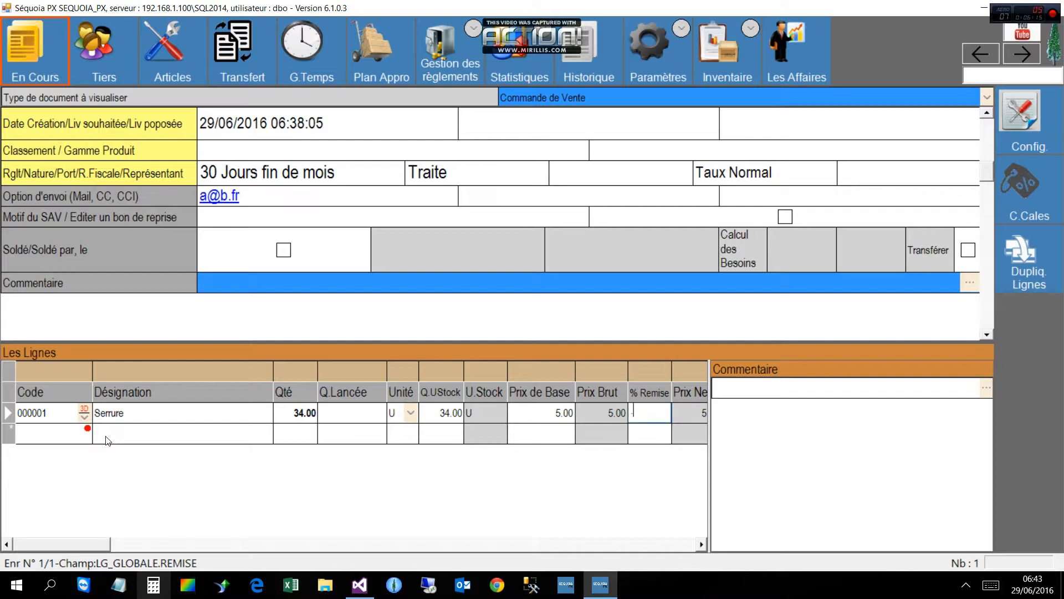
pyautogui.write('05')
pyautogui.press('Tab')
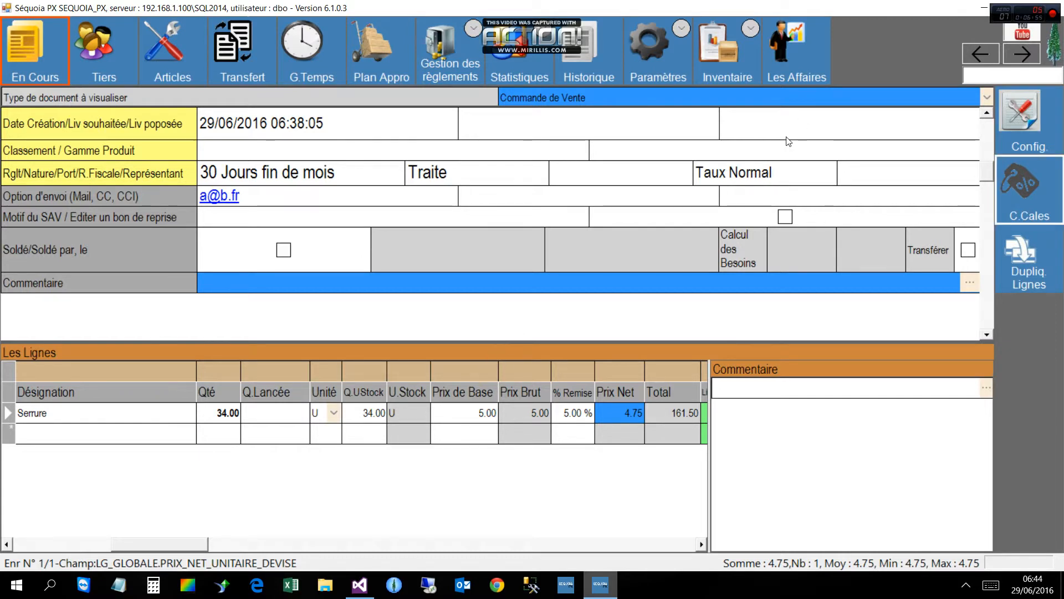
# - Check the order's HT total in the header and open the commercial rules (Règle Com.) for the whole order
pyautogui.scroll(2, 788, 111)
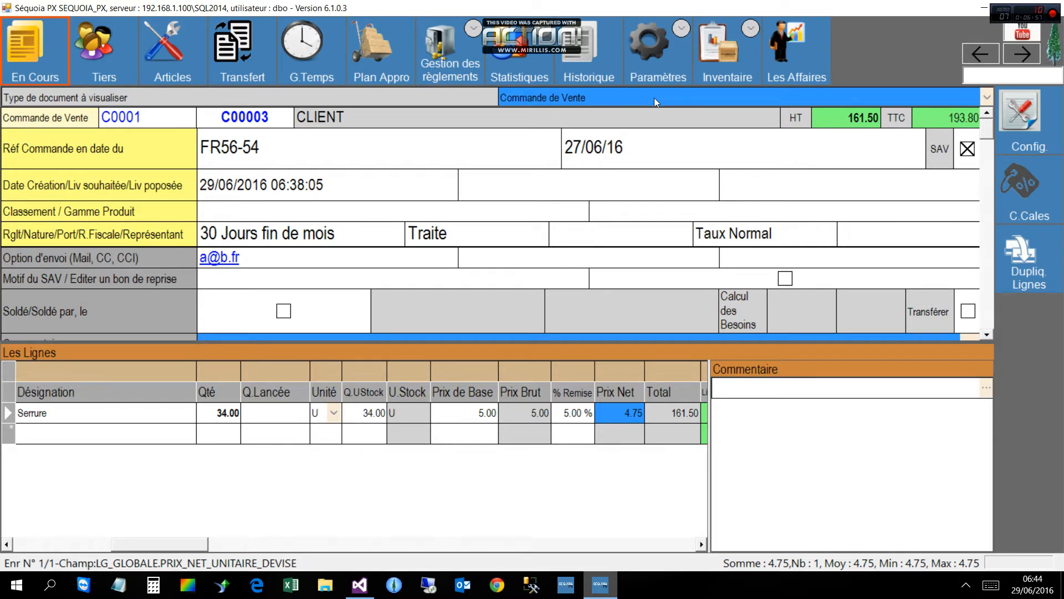
pyautogui.click(688, 94)
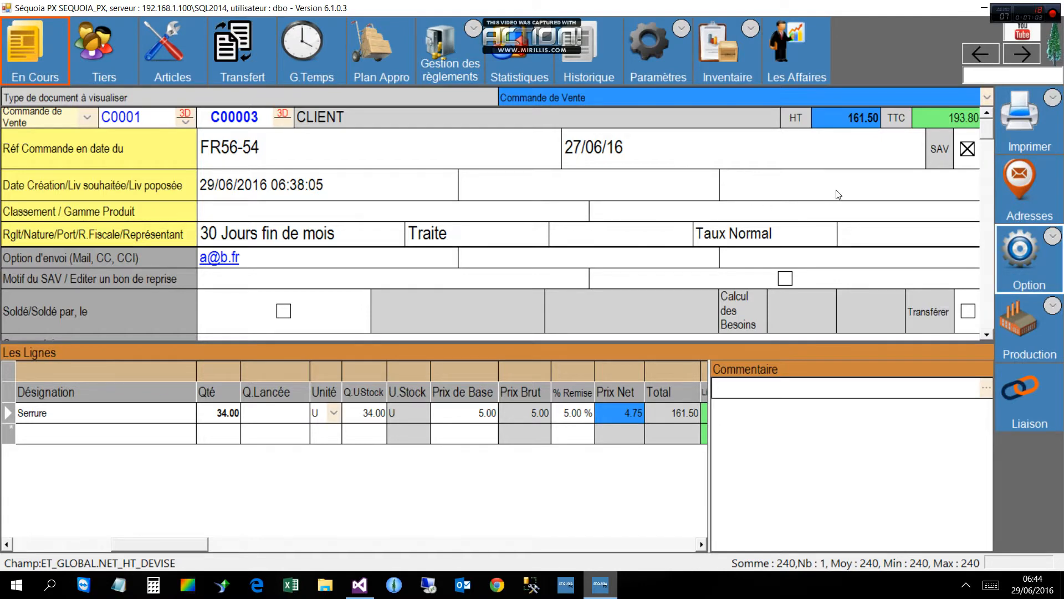
pyautogui.click(1051, 237)
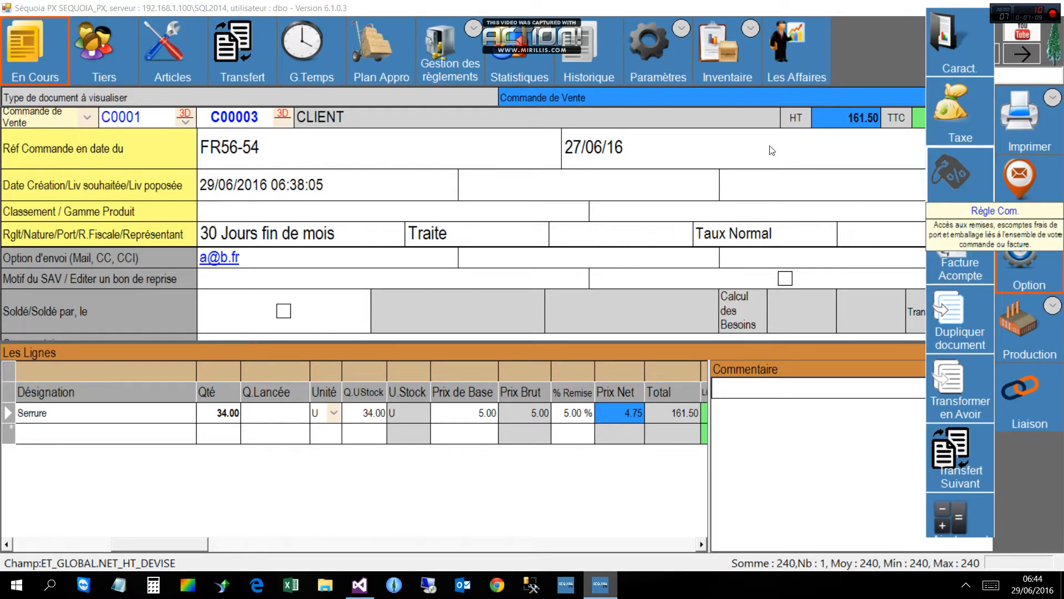
pyautogui.click(951, 173)
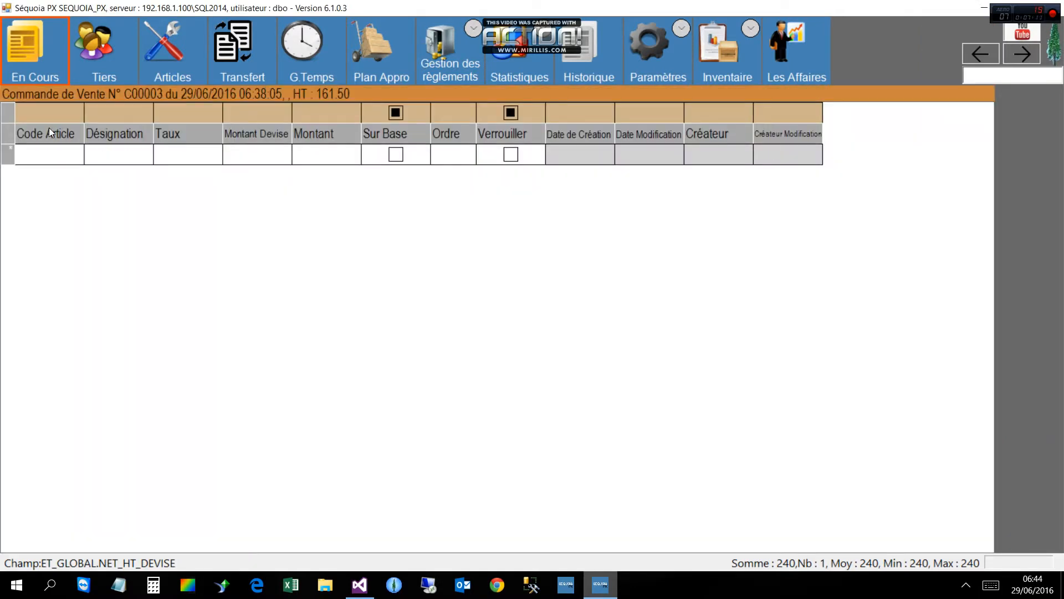
# - Add a REMISE commercial rule with a rate of -10 % to the order and return to the order
pyautogui.write('REMISE')
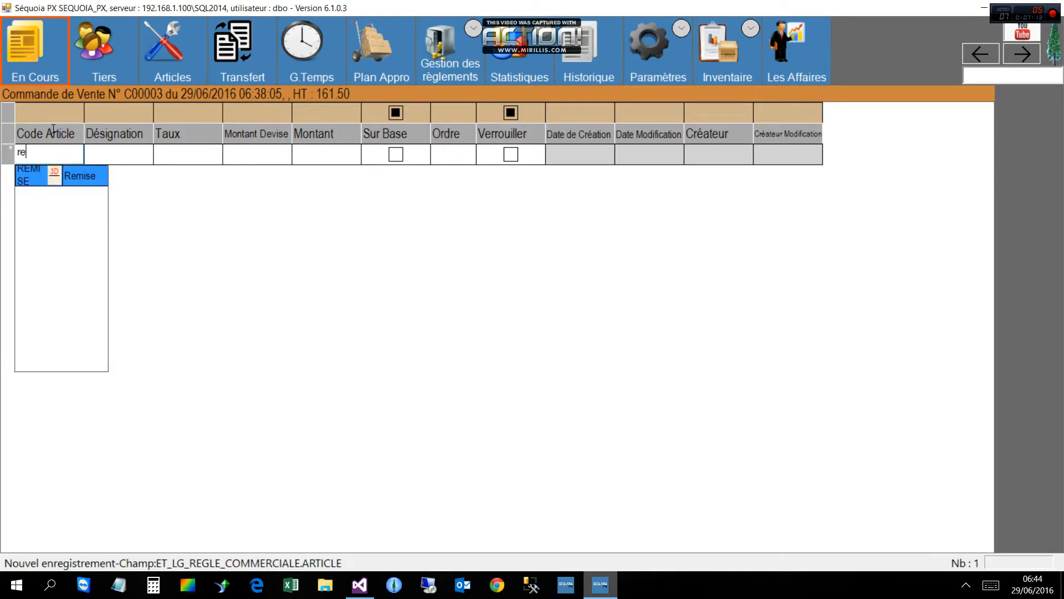
pyautogui.press('Return')
pyautogui.press('Tab')
pyautogui.press('Tab')
pyautogui.write('-')
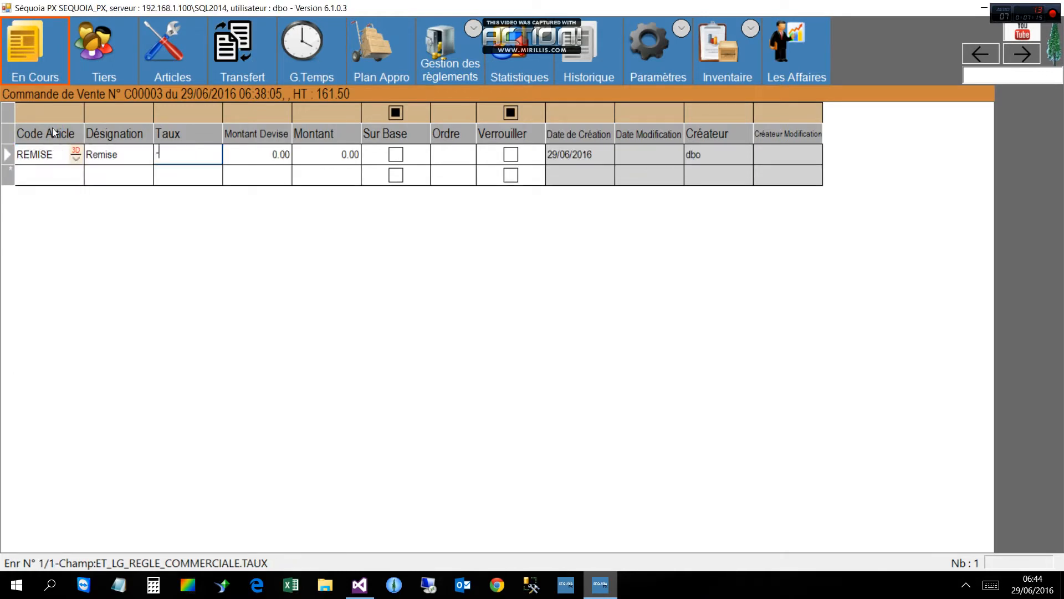
pyautogui.write('.10')
pyautogui.press('Tab')
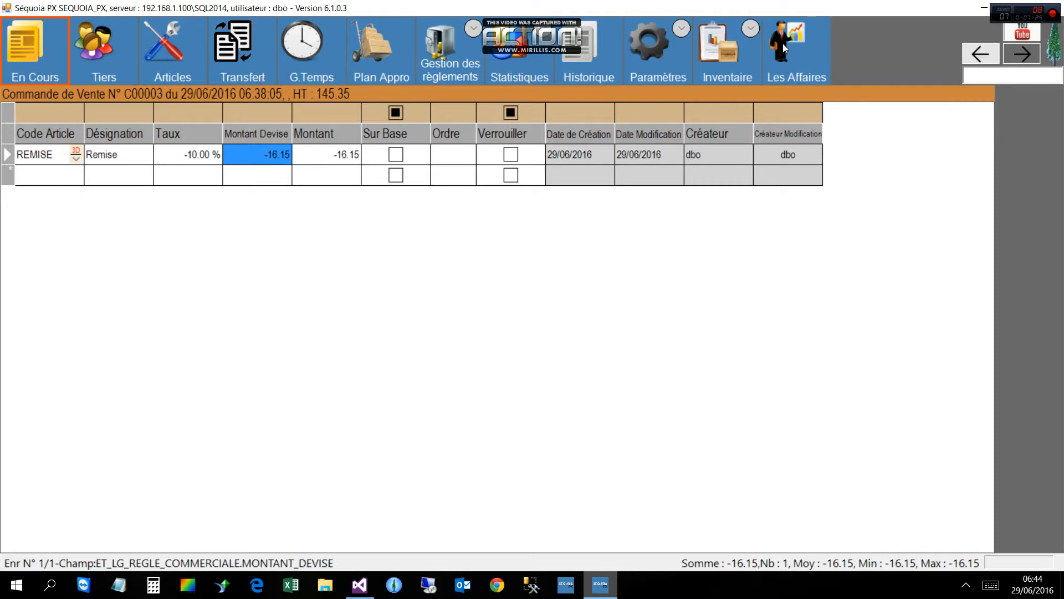
pyautogui.click(979, 54)
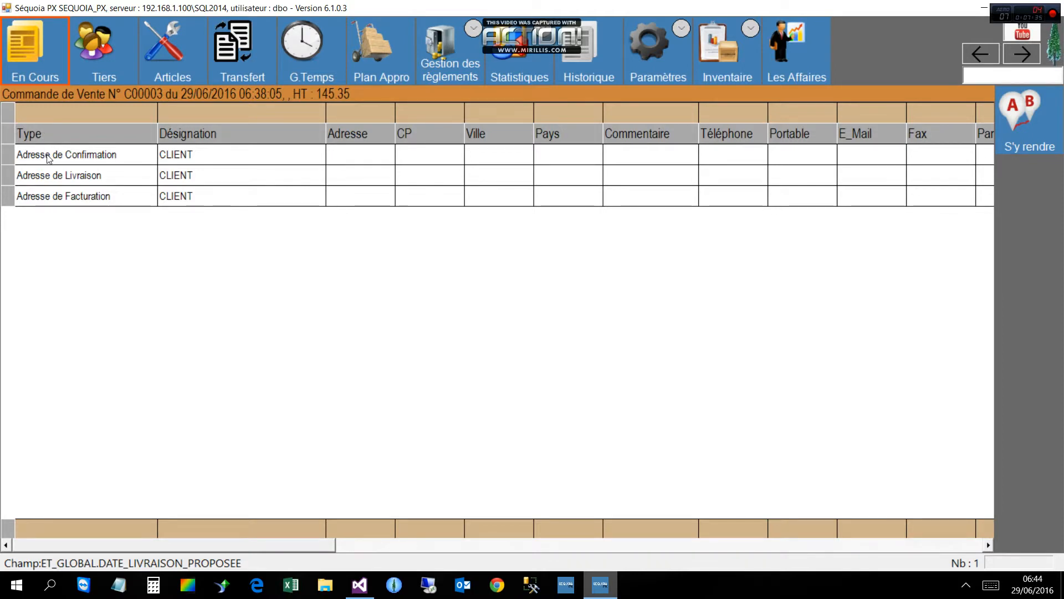
# - Look up the type choices of the Adresse de Livraison row in the order's addresses and leave the list
pyautogui.press('Down')
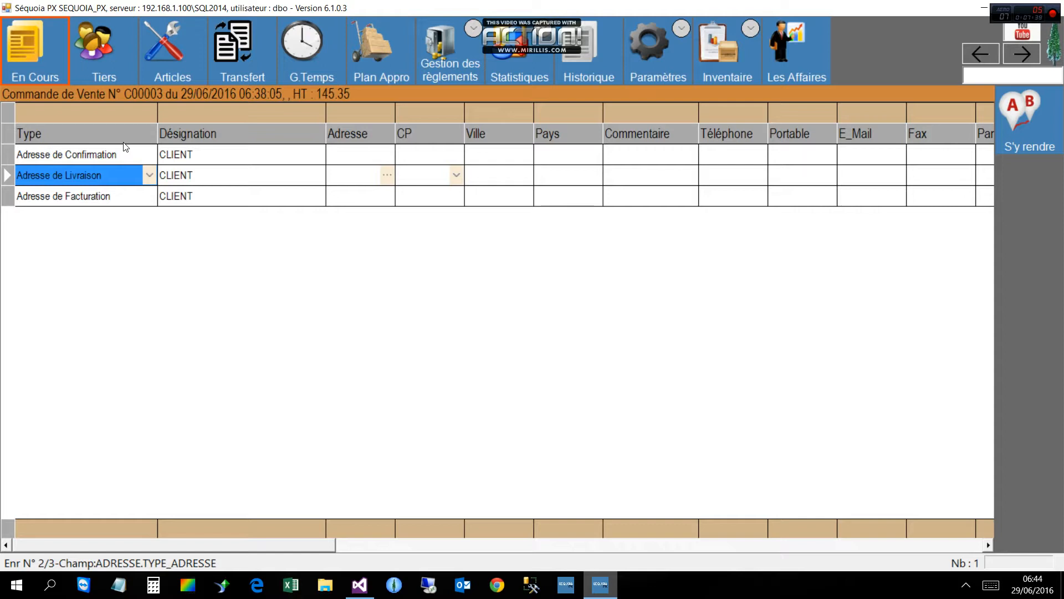
pyautogui.press('F4')
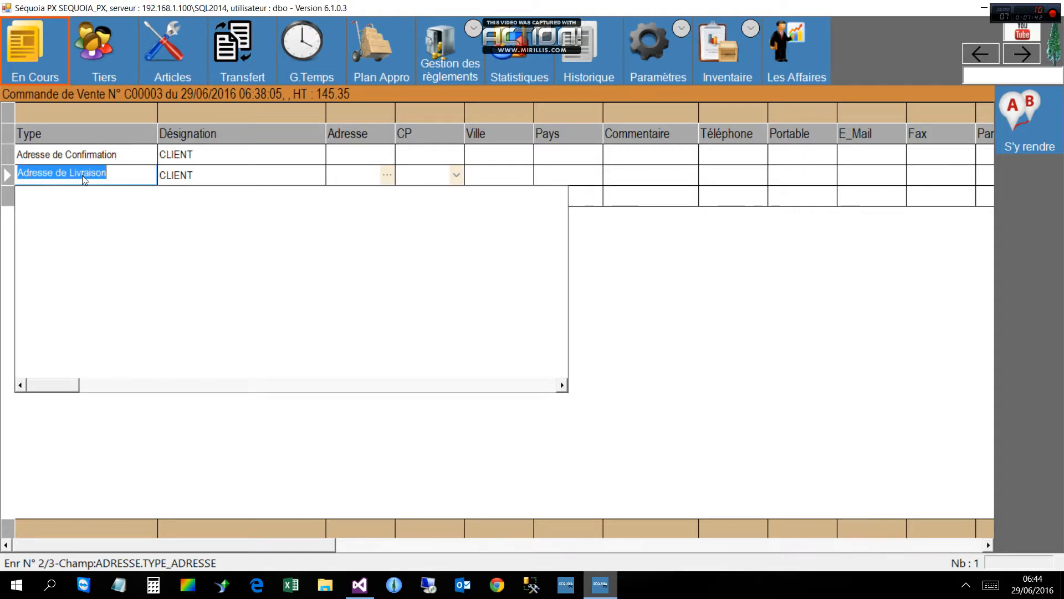
pyautogui.click(141, 140)
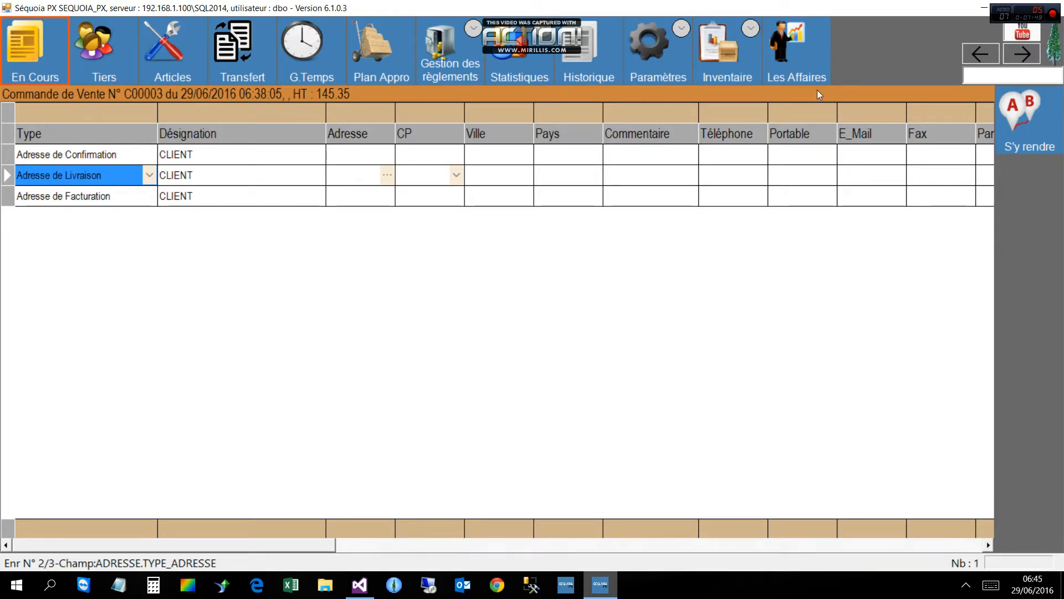
pyautogui.click(787, 47)
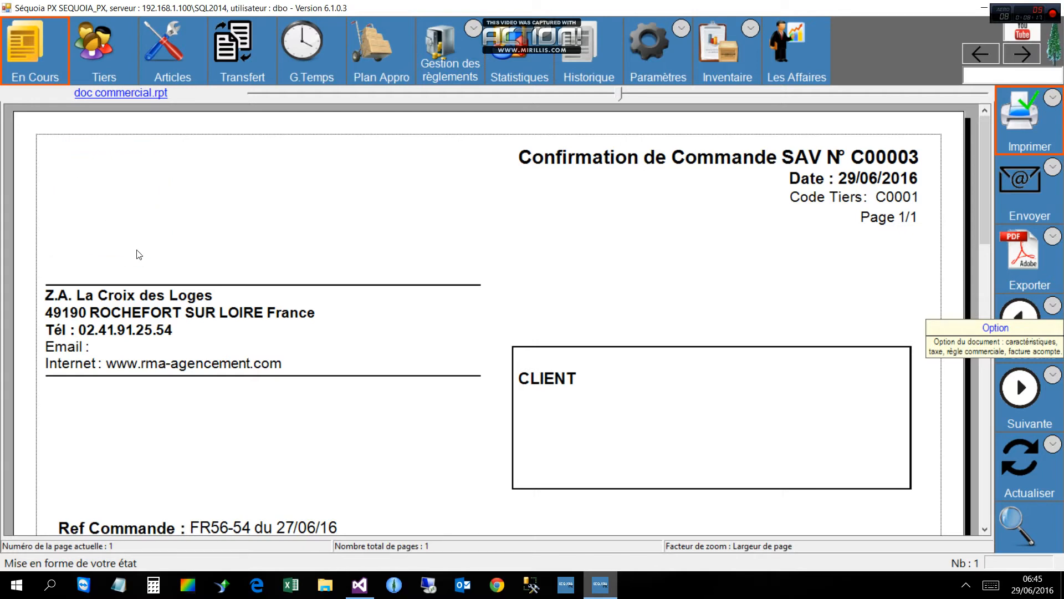
# - Read through the printed order confirmation preview down to the amounts block and back up to its heading
pyautogui.scroll(-3, 535, 263)
pyautogui.scroll(-6, 535, 263)
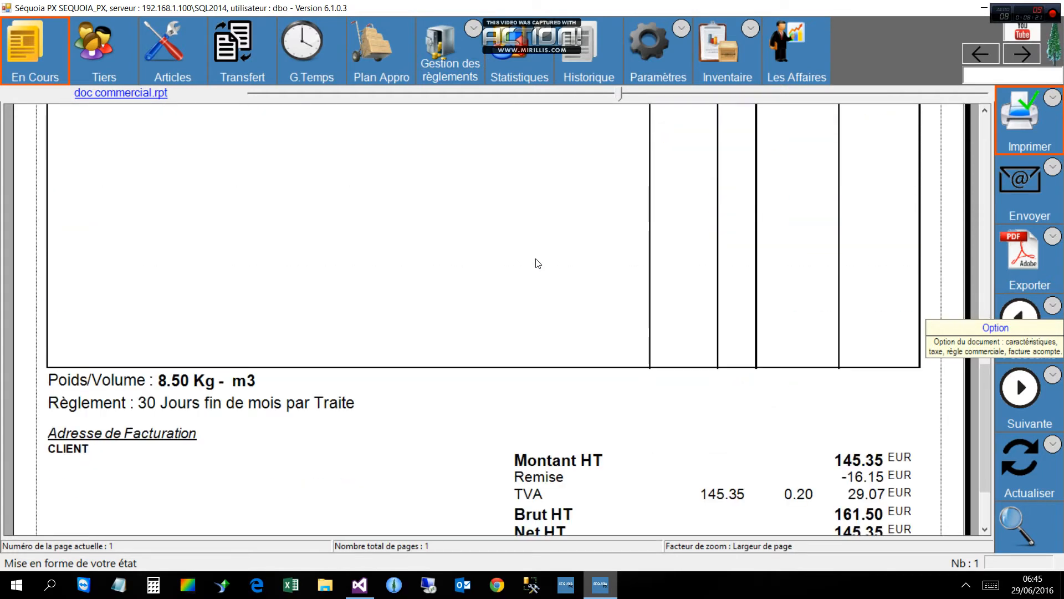
pyautogui.scroll(-3, 536, 264)
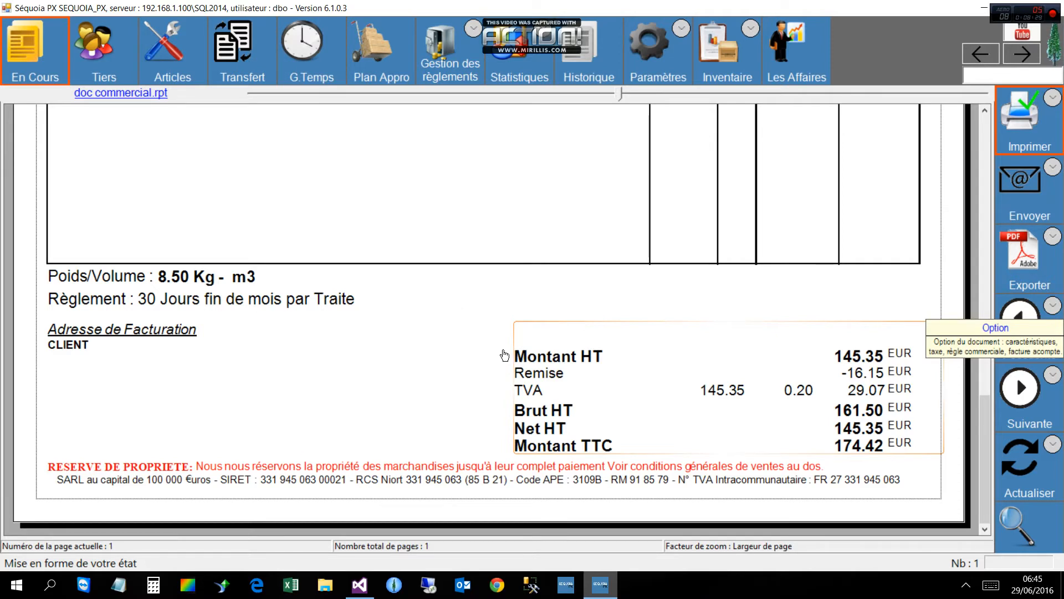
pyautogui.click(567, 321)
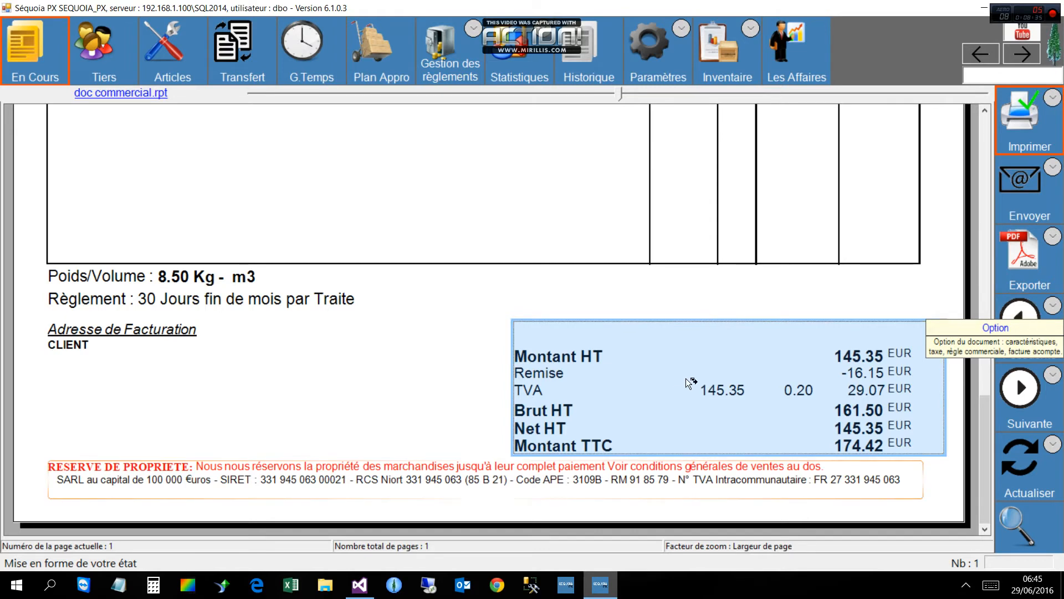
pyautogui.scroll(3, 581, 330)
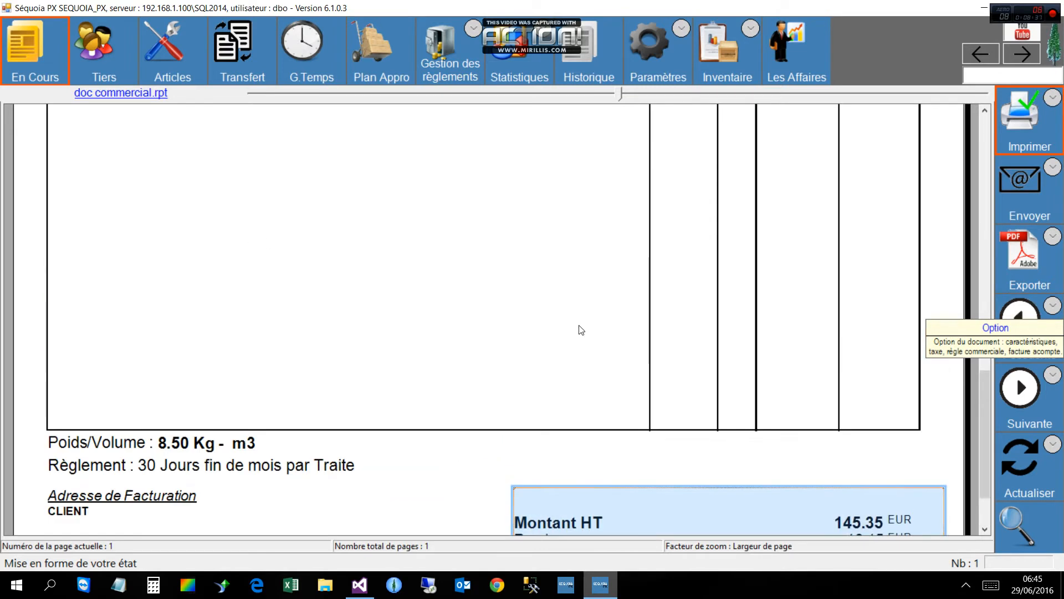
pyautogui.scroll(12, 581, 330)
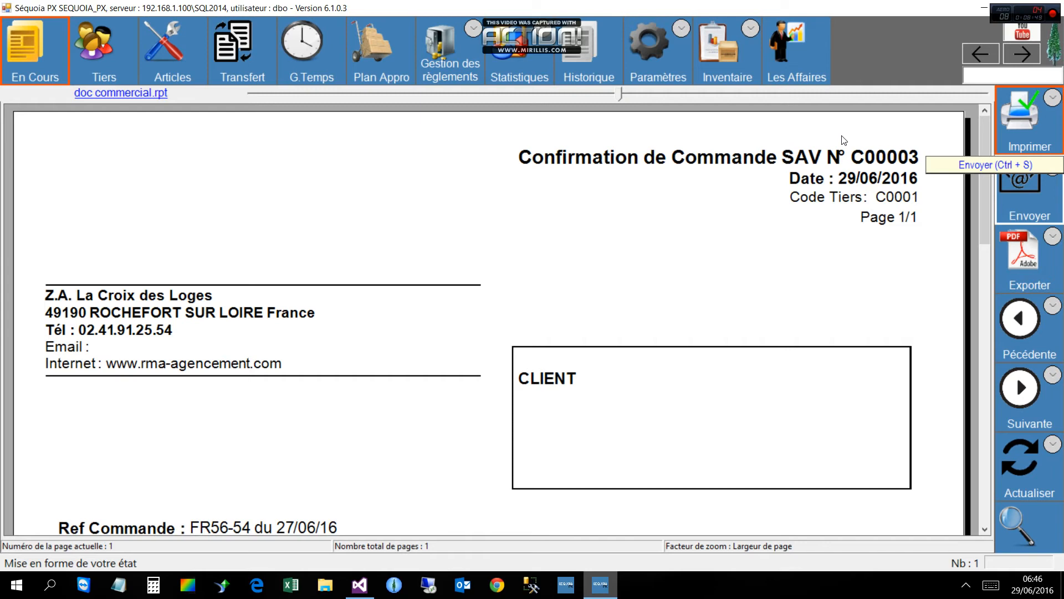
# - Examine the e-mail sending option and the Excel, Word and Html export options for the order confirmation
pyautogui.hotkey('ctrl', 's')
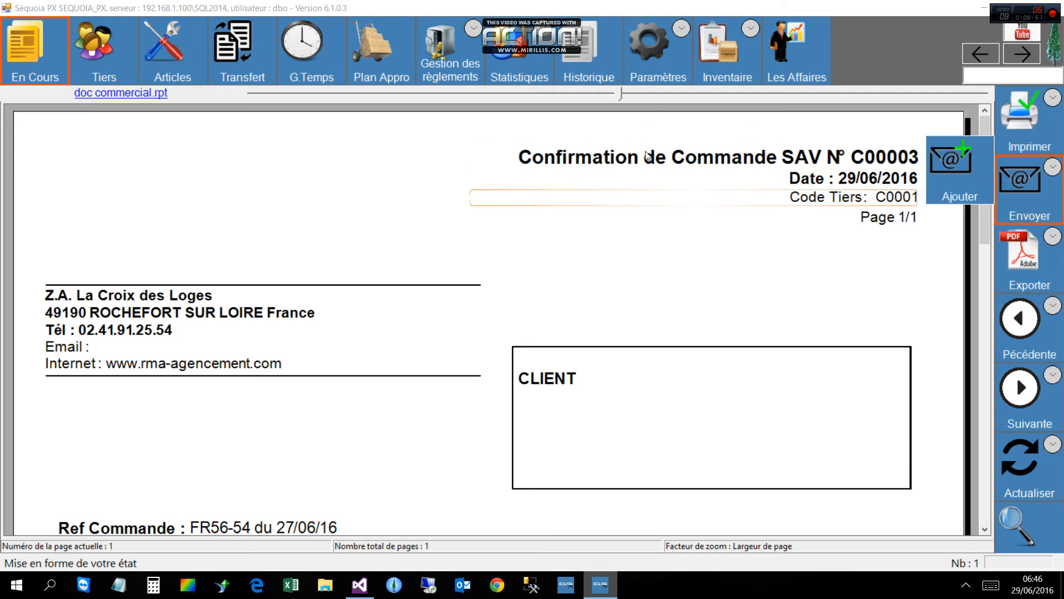
pyautogui.click(692, 198)
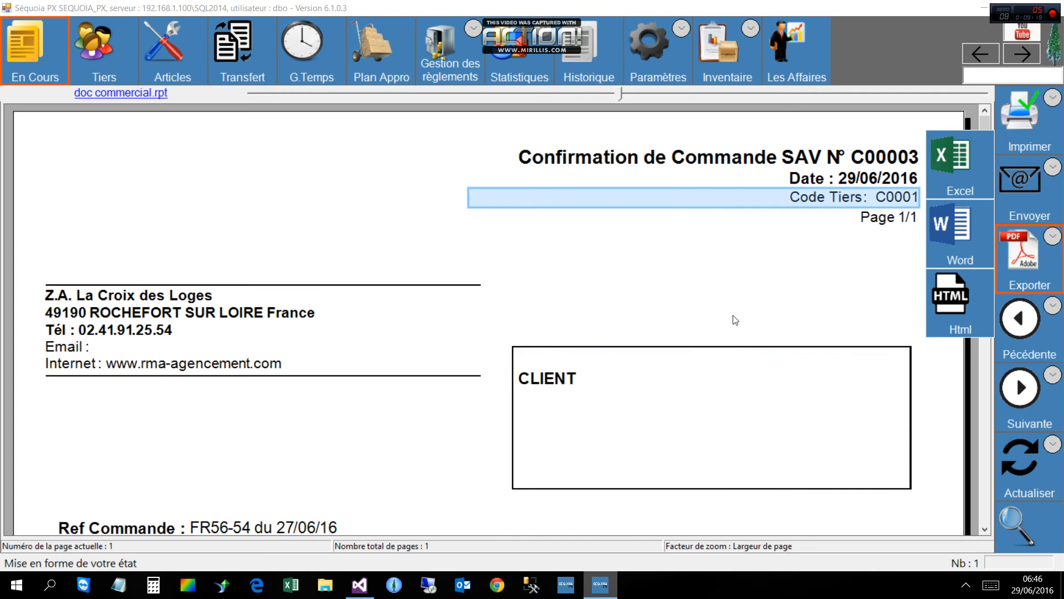
pyautogui.click(744, 364)
pyautogui.scroll(-3, 776, 416)
pyautogui.scroll(3, 776, 416)
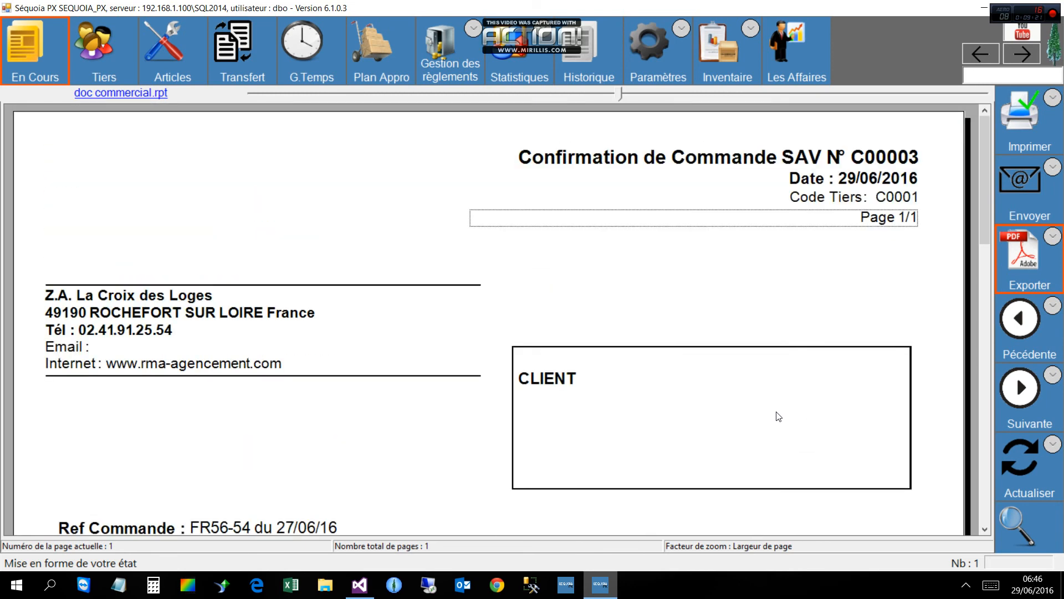